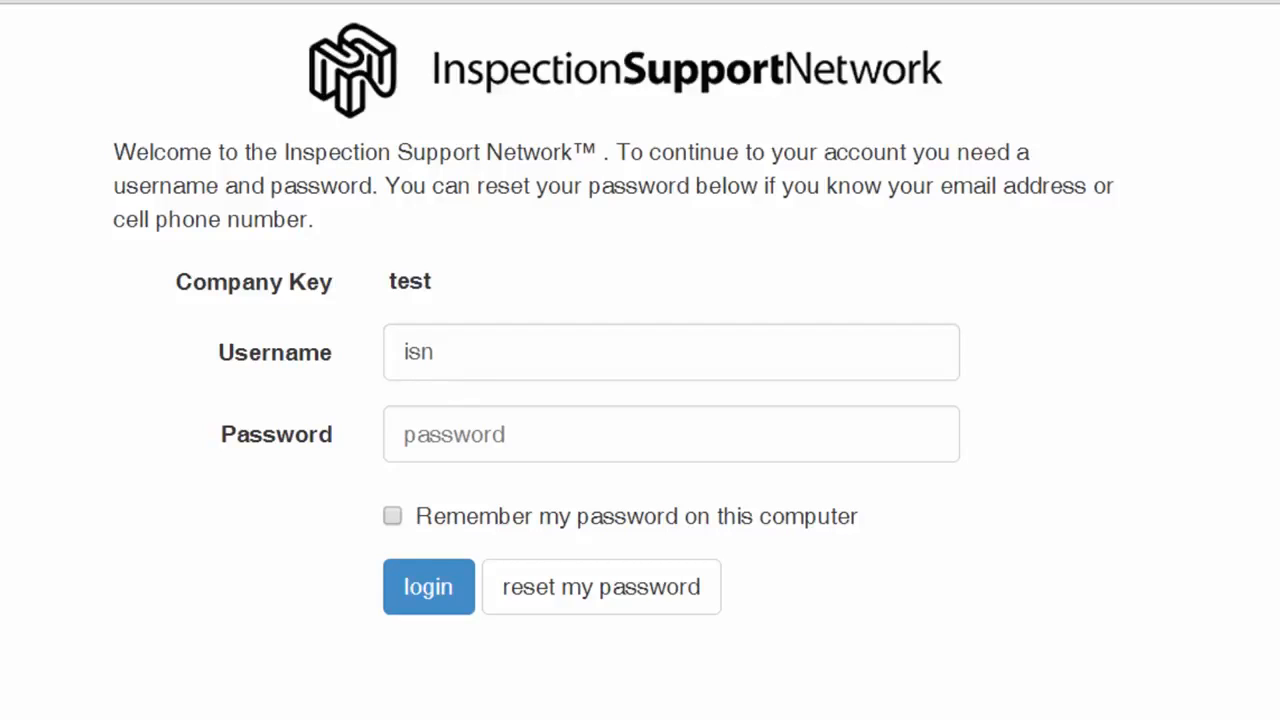
Sign in with the account password and open Administration > User Administration.
{"action": "left_click_drag", "start_coordinate": [442, 355], "coordinate": [405, 362]}
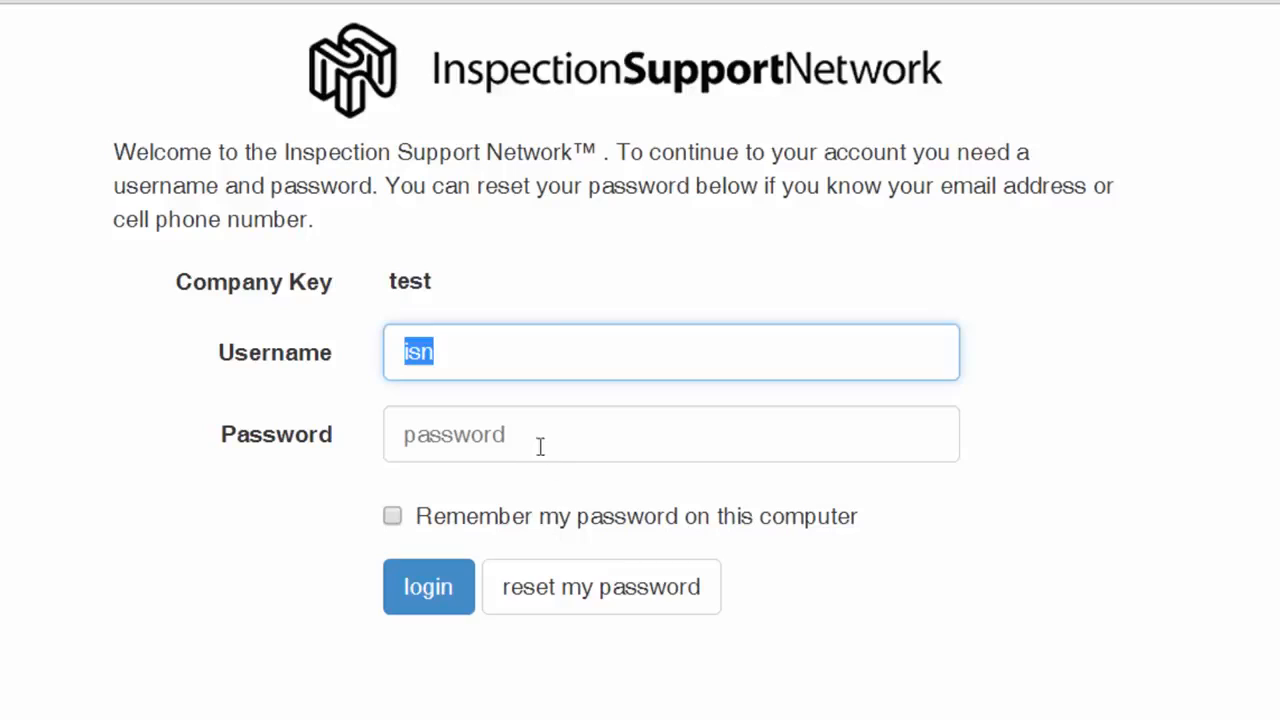
{"action": "left_click", "coordinate": [428, 449]}
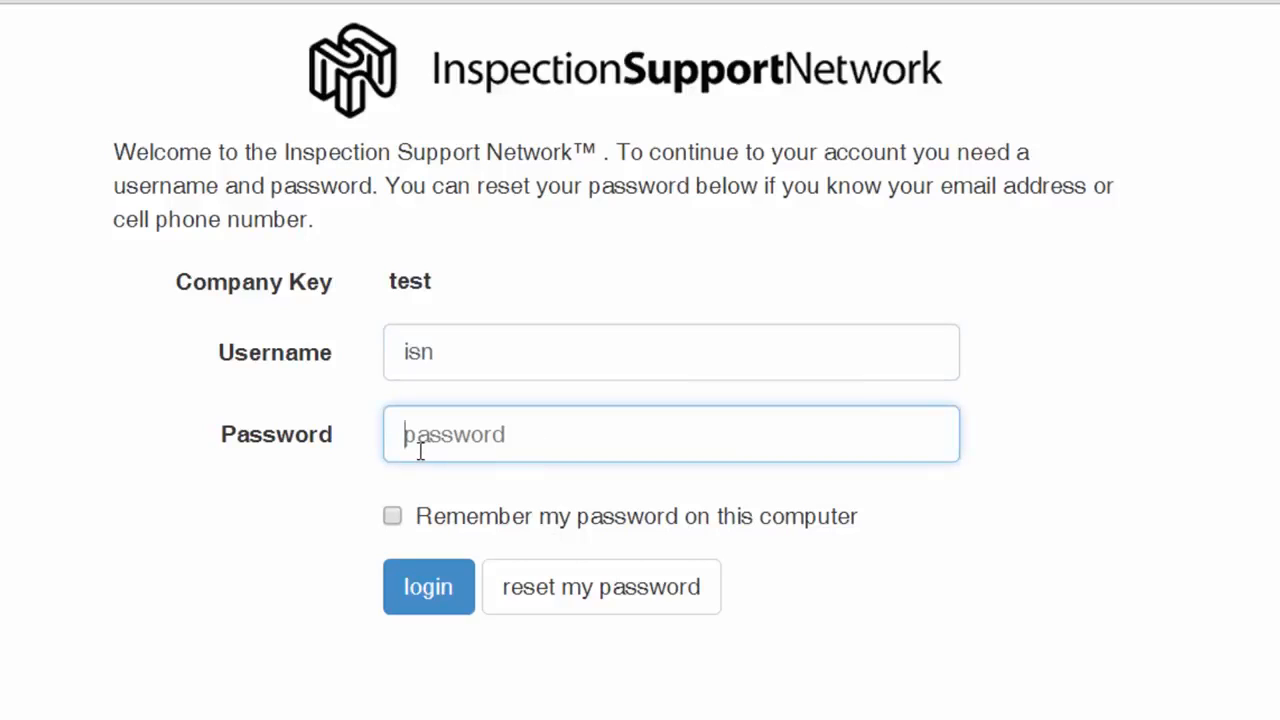
{"action": "type", "text": "********"}
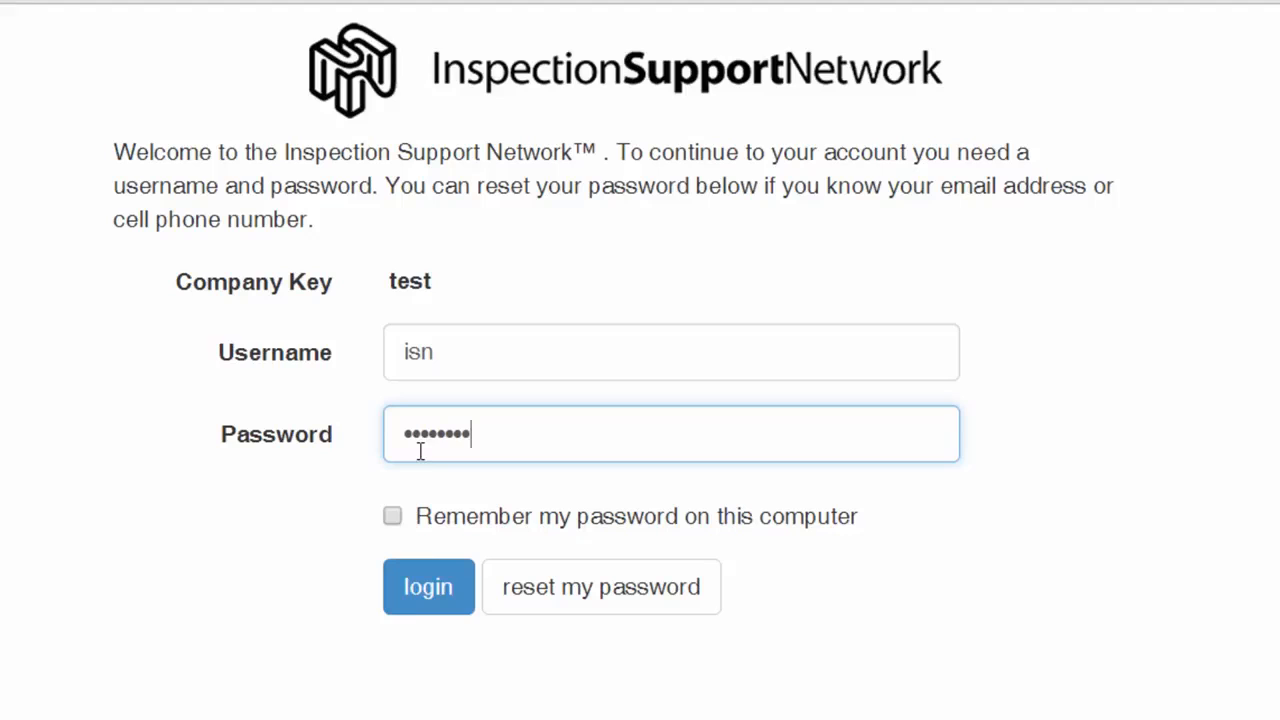
{"action": "left_click", "coordinate": [428, 596]}
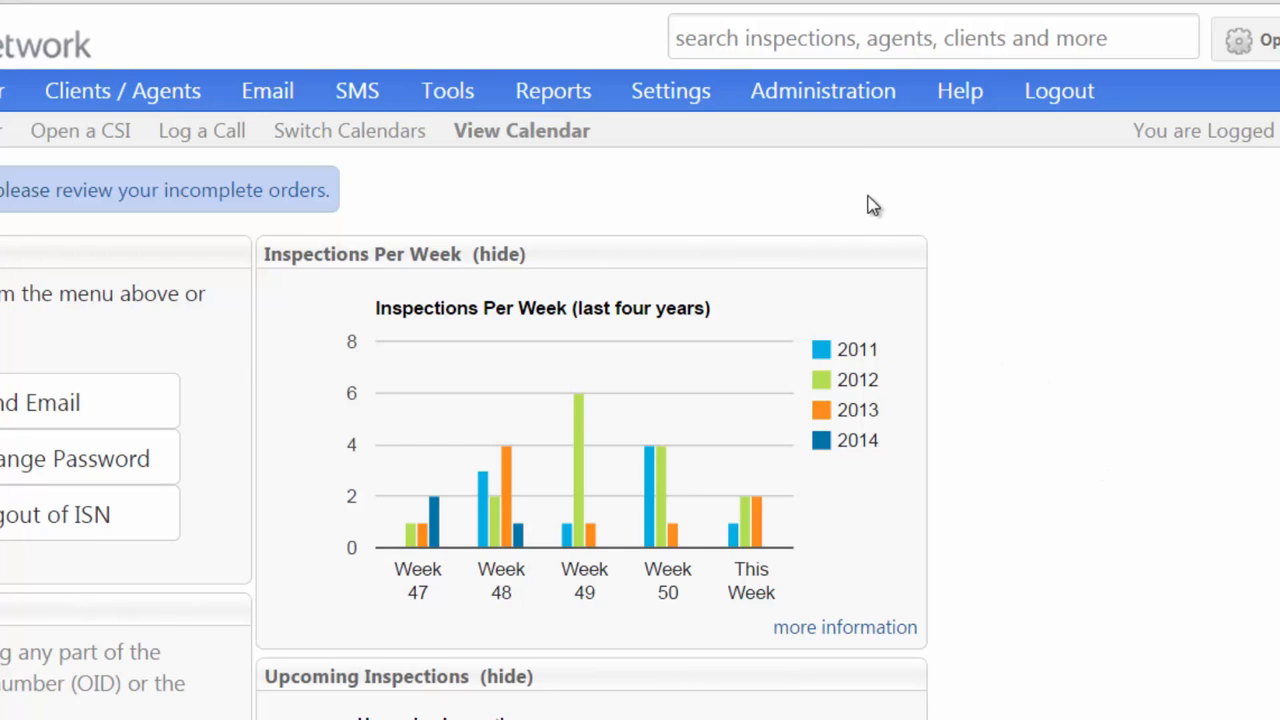
{"action": "left_click", "coordinate": [830, 100]}
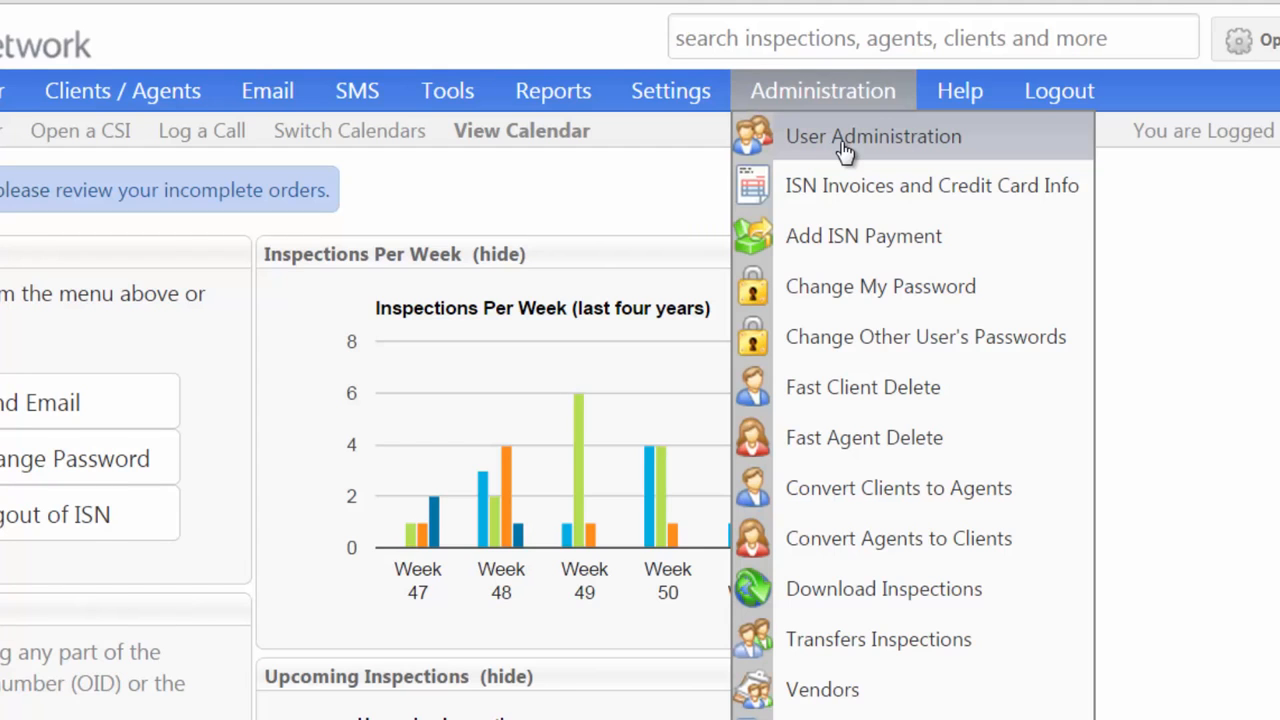
{"action": "left_click", "coordinate": [845, 140]}
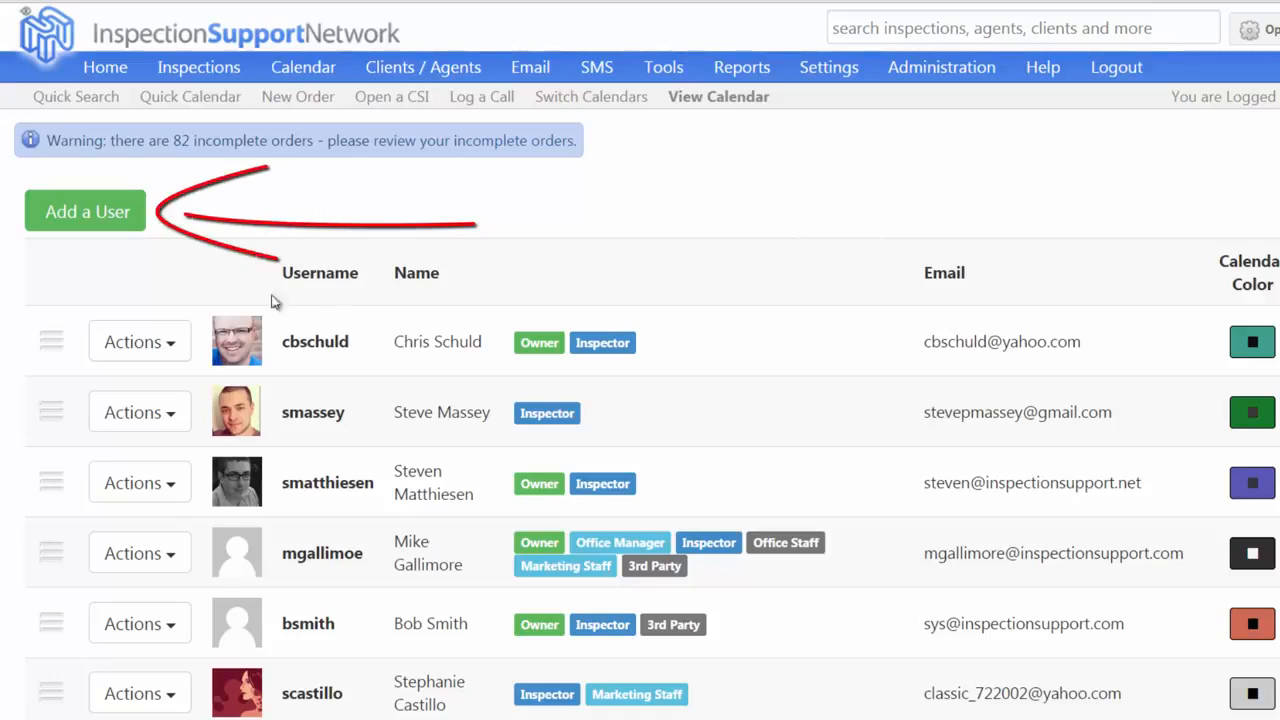
Add a new user and enter their username, first name and last name.
{"action": "left_click", "coordinate": [117, 226]}
{"action": "left_click", "coordinate": [323, 318]}
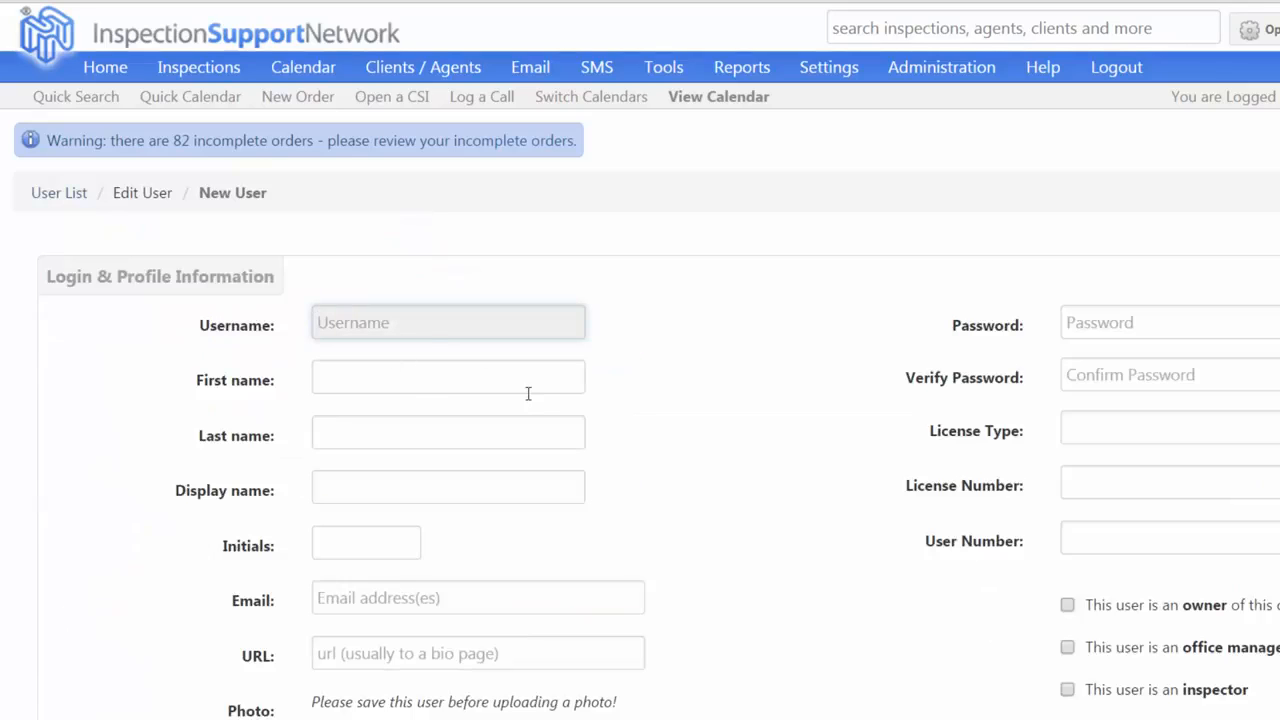
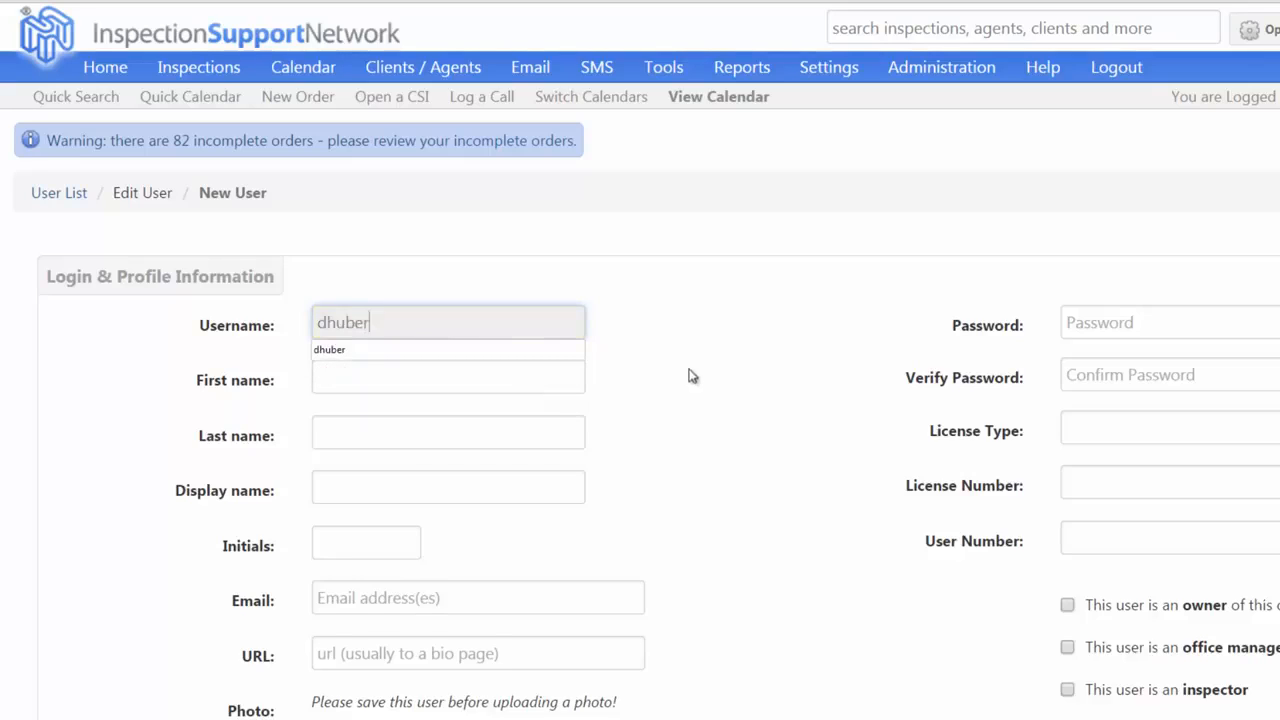
{"action": "left_click", "coordinate": [356, 378]}
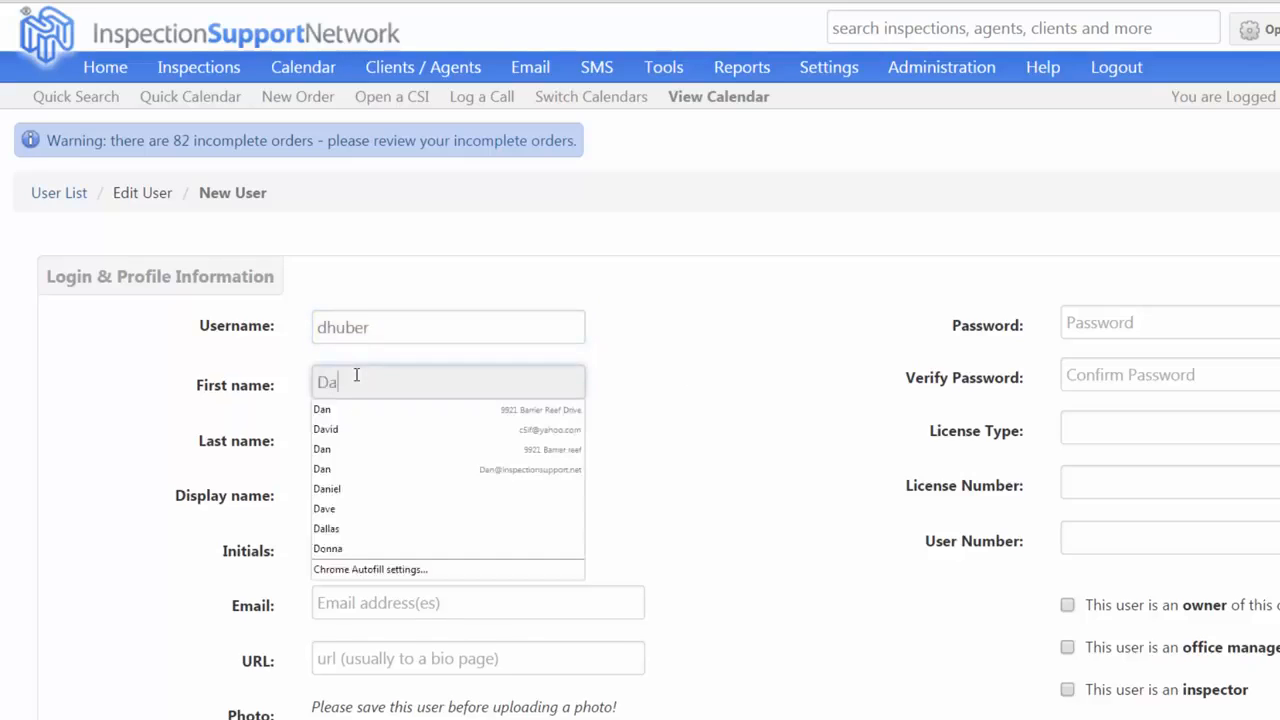
{"action": "left_click", "coordinate": [740, 388]}
{"action": "left_click", "coordinate": [378, 450]}
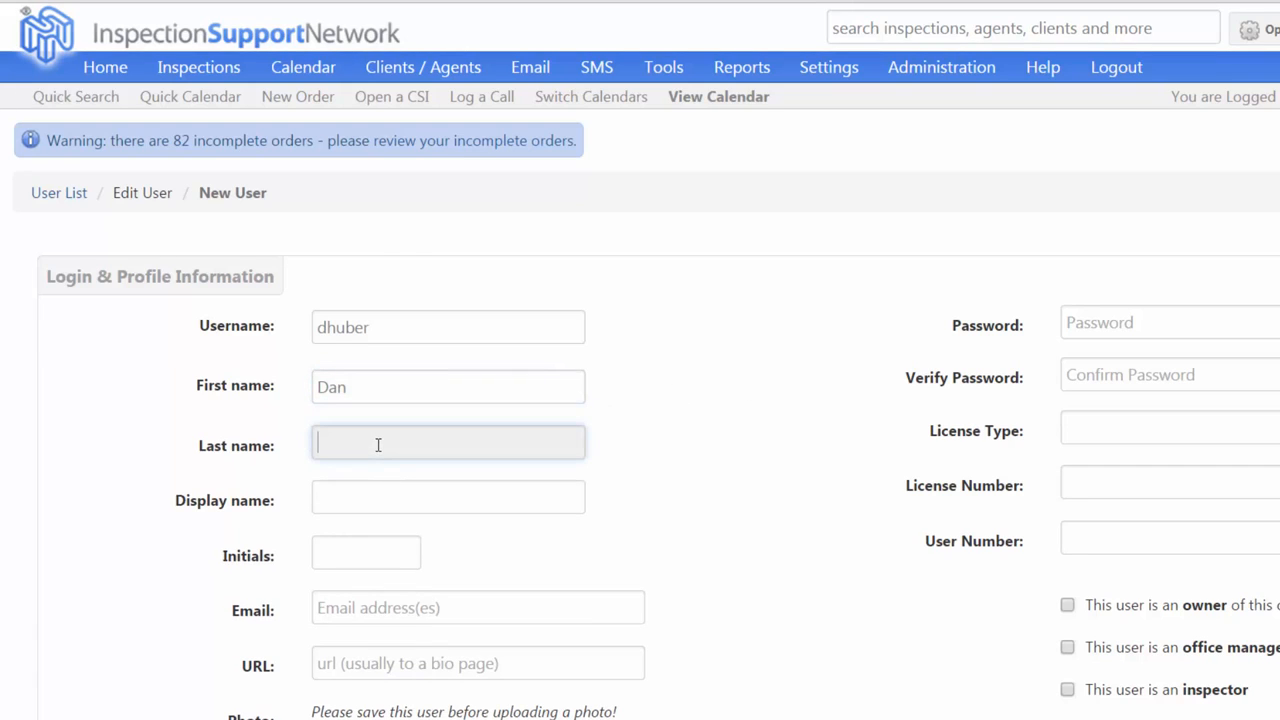
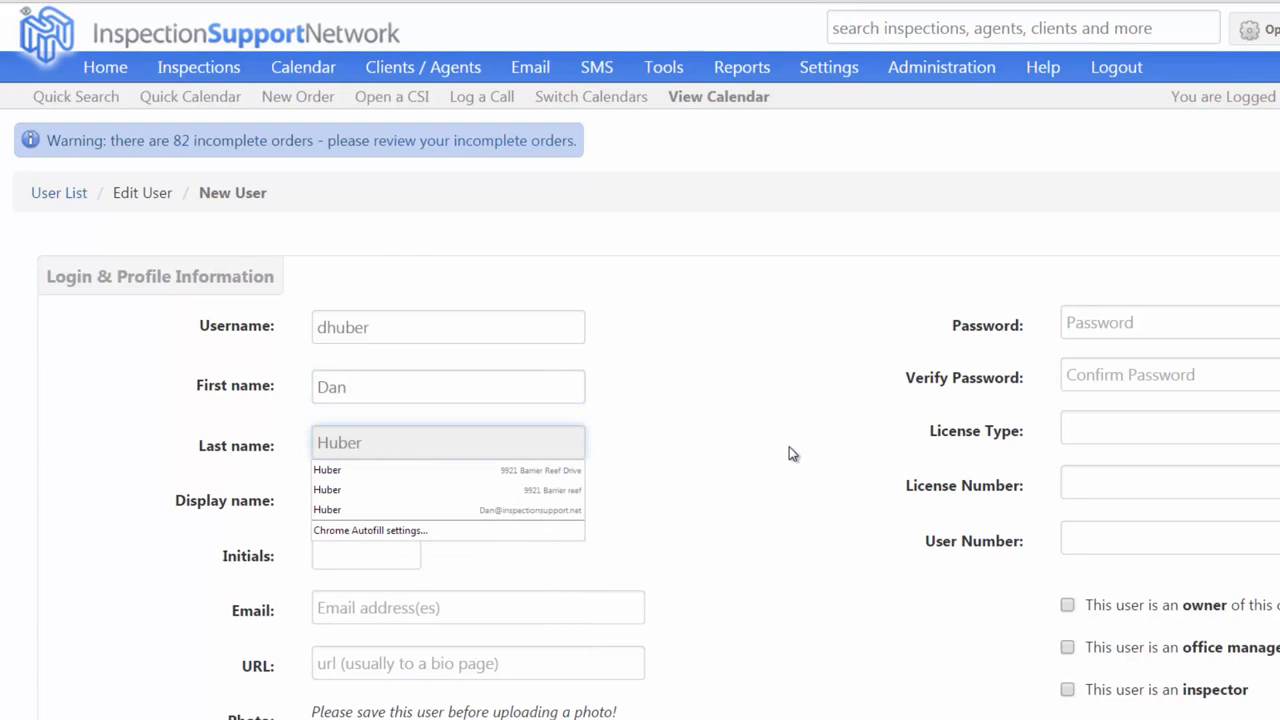
{"action": "left_click", "coordinate": [789, 446]}
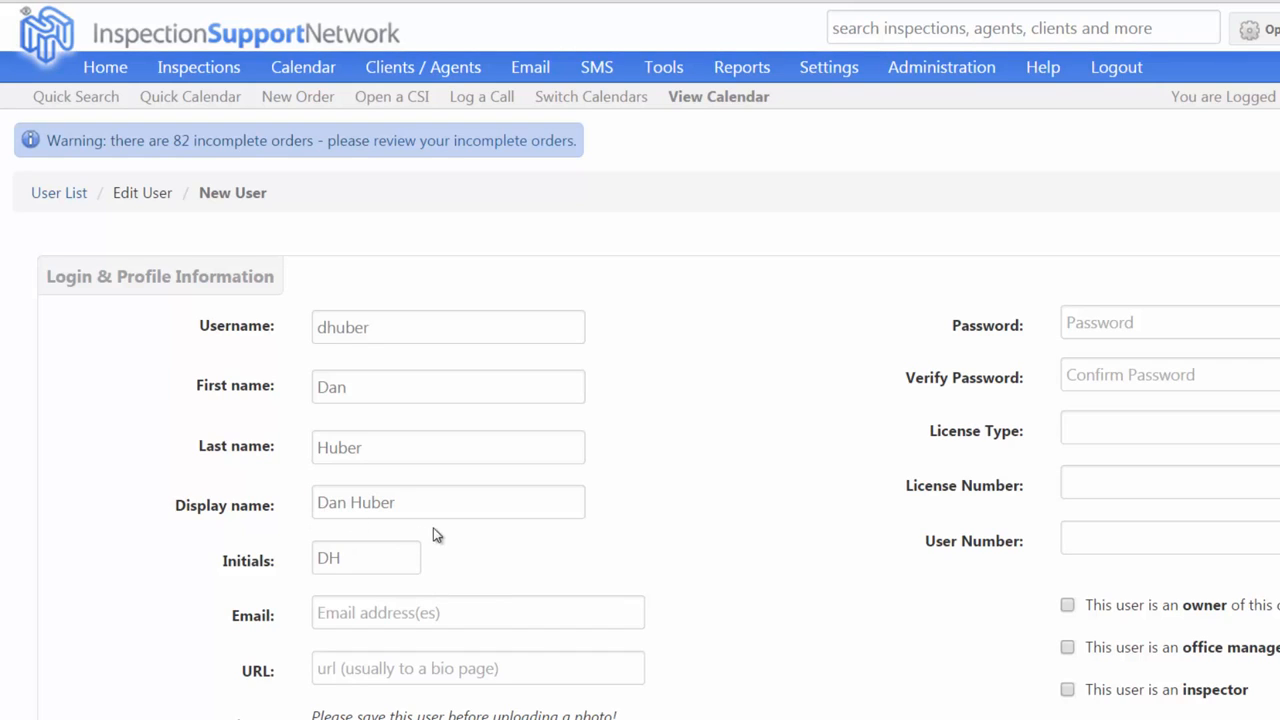
Fill in the new user's e-mail address from the autofill suggestion.
{"action": "left_click", "coordinate": [440, 614]}
{"action": "left_click", "coordinate": [374, 641]}
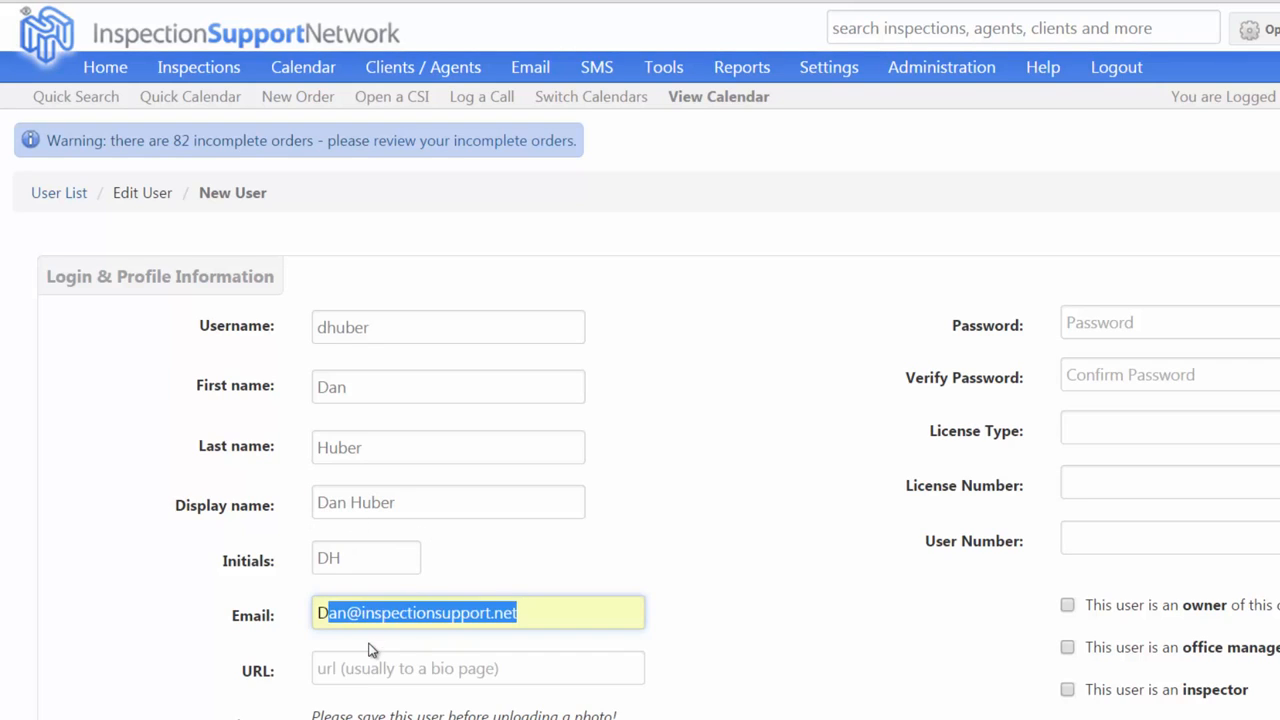
{"action": "scroll", "coordinate": [682, 567], "scroll_direction": "down", "scroll_amount": 2}
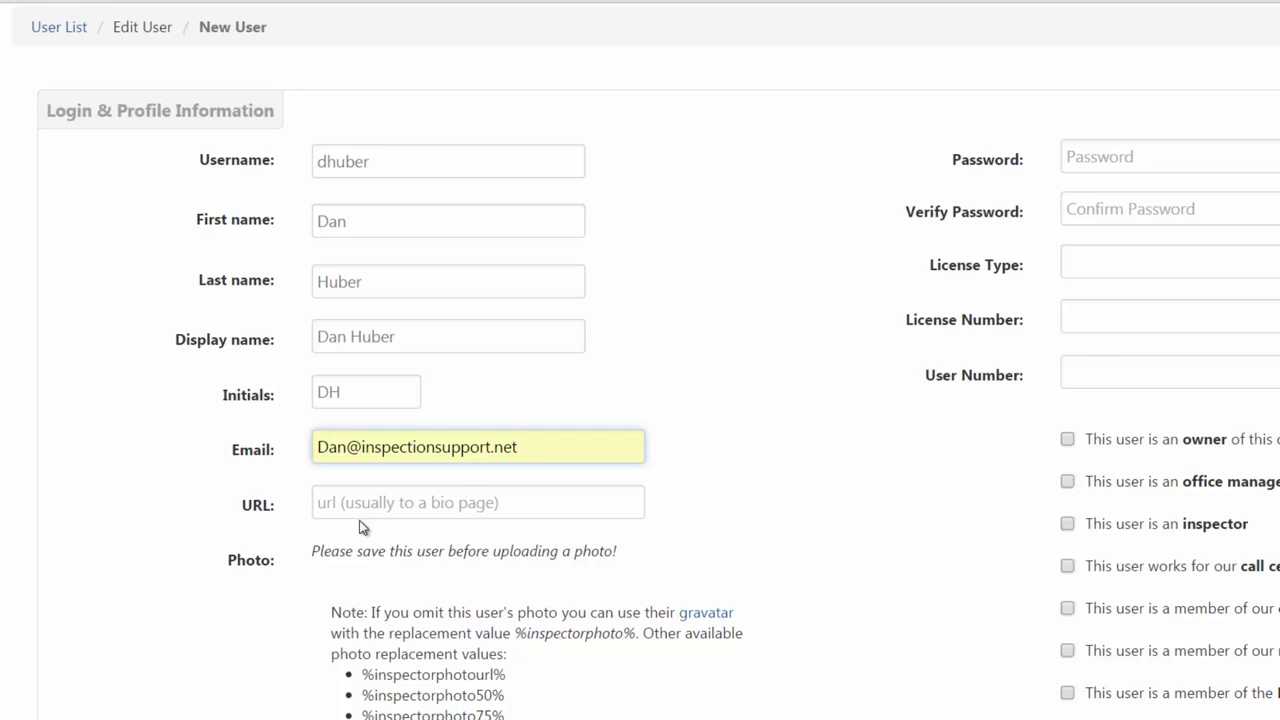
{"action": "scroll", "coordinate": [711, 486], "scroll_direction": "down", "scroll_amount": 3}
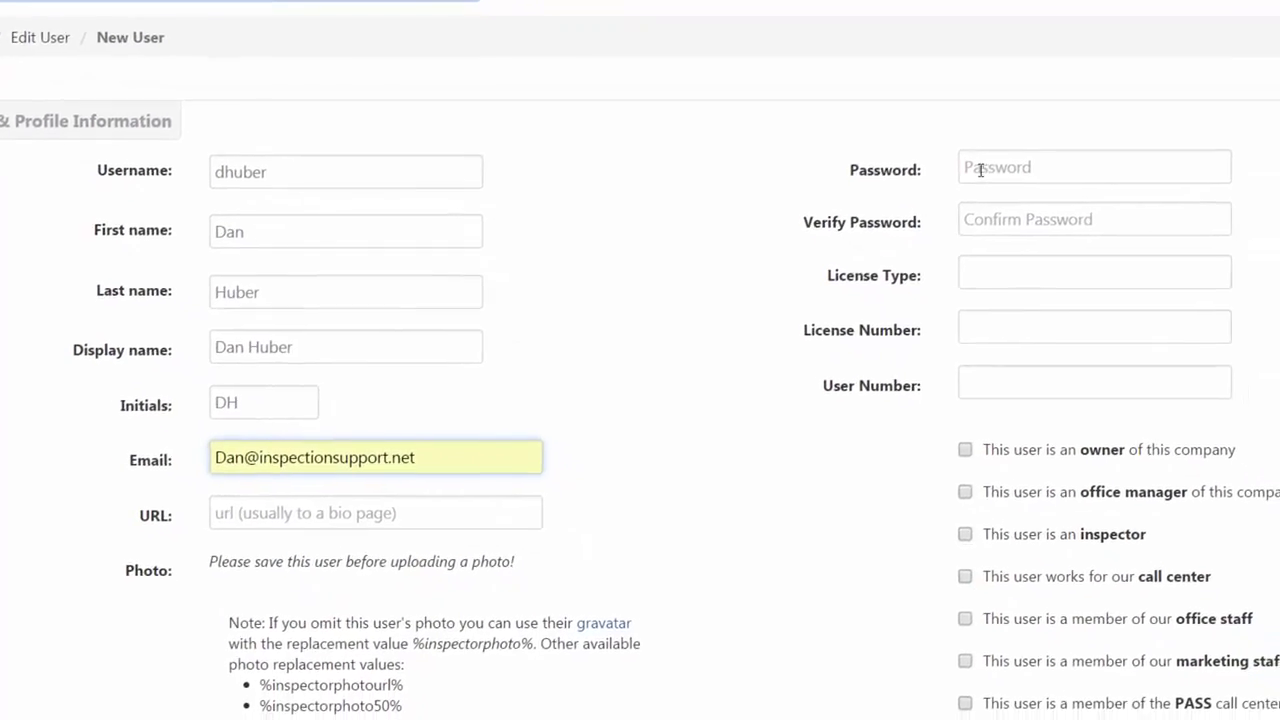
Enter the new user's password and repeat it in Verify Password.
{"action": "left_click", "coordinate": [1030, 204]}
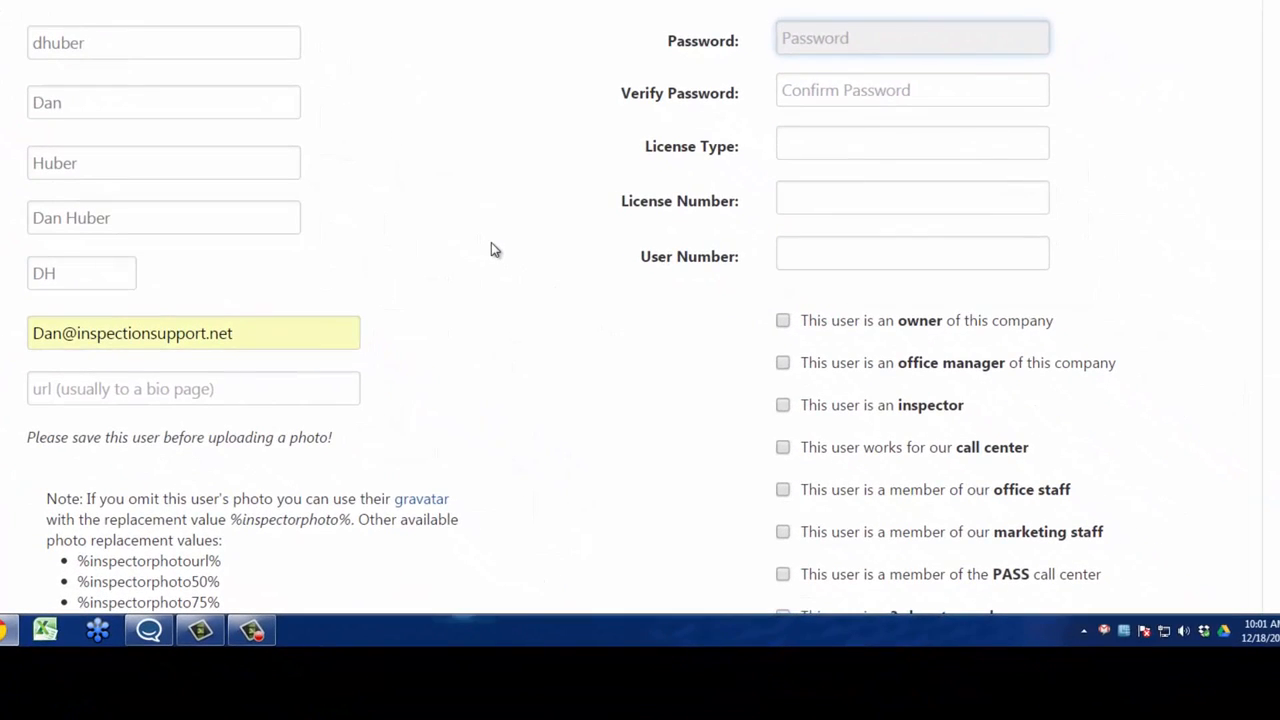
{"action": "type", "text": "********"}
{"action": "key", "text": "Tab"}
{"action": "type", "text": "********"}
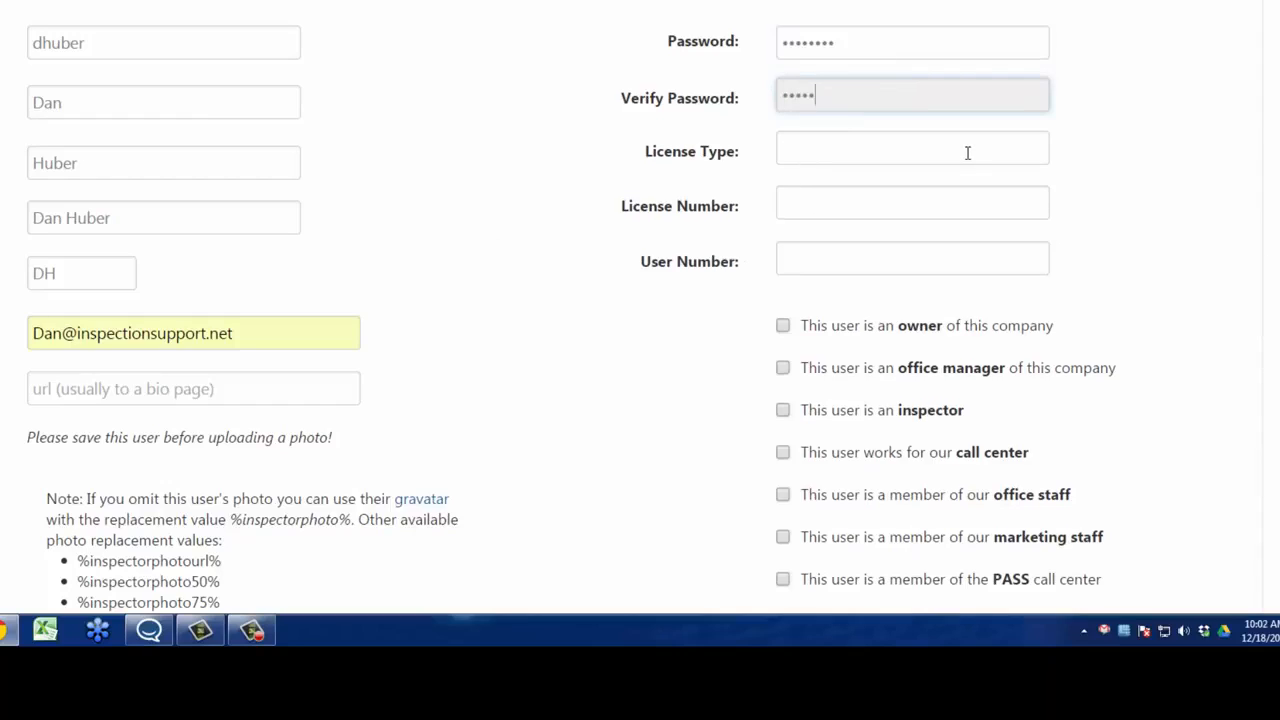
{"action": "left_click", "coordinate": [1165, 256]}
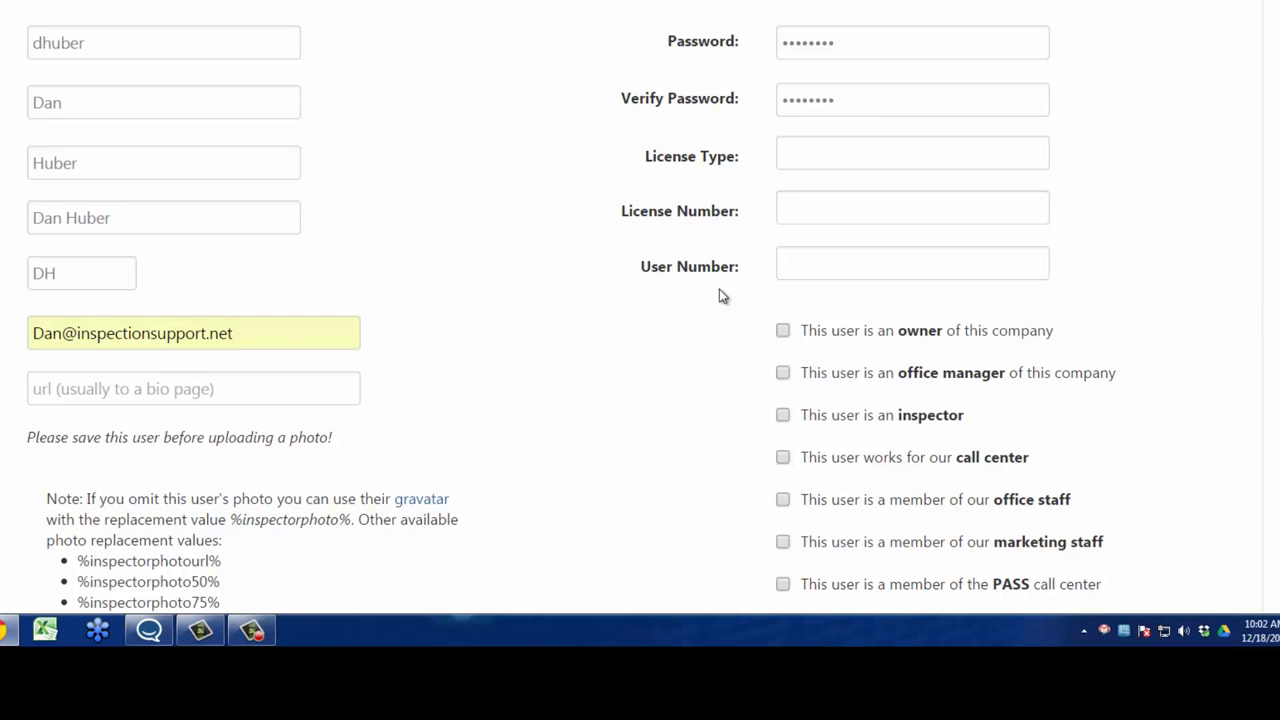
{"action": "scroll", "coordinate": [723, 296], "scroll_direction": "down", "scroll_amount": 3}
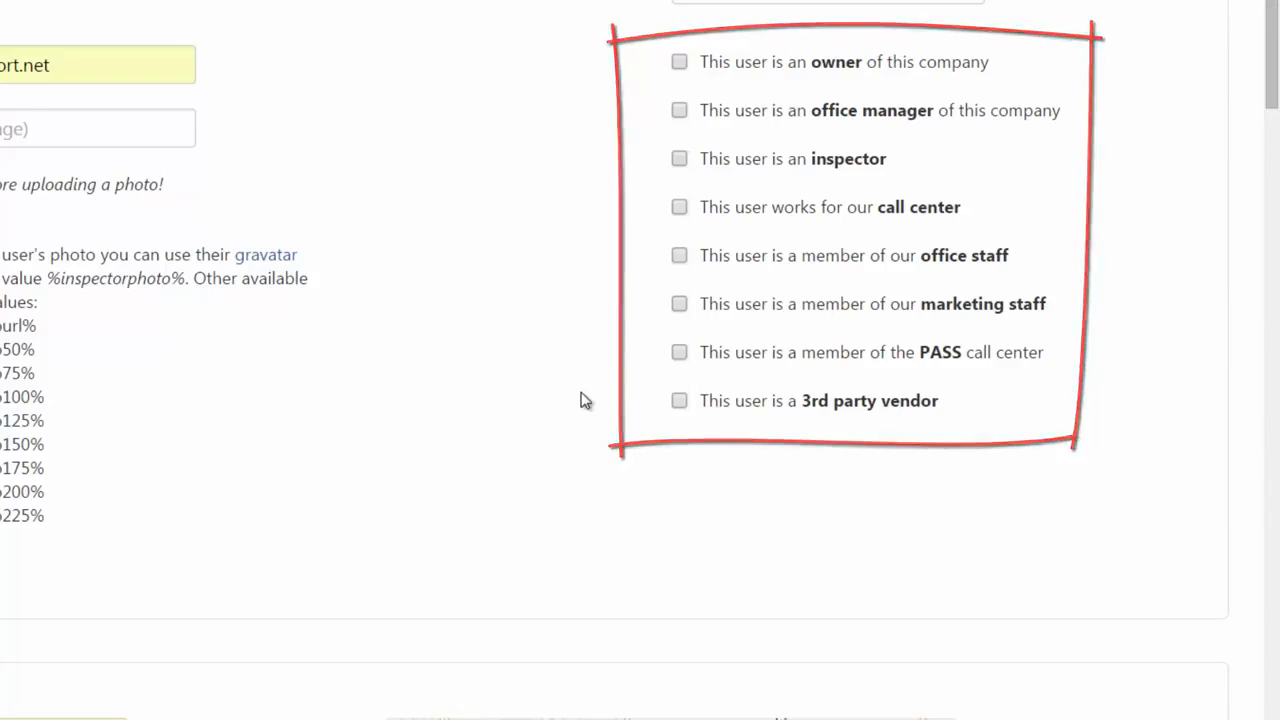
{"action": "scroll", "coordinate": [586, 401], "scroll_direction": "down", "scroll_amount": 5}
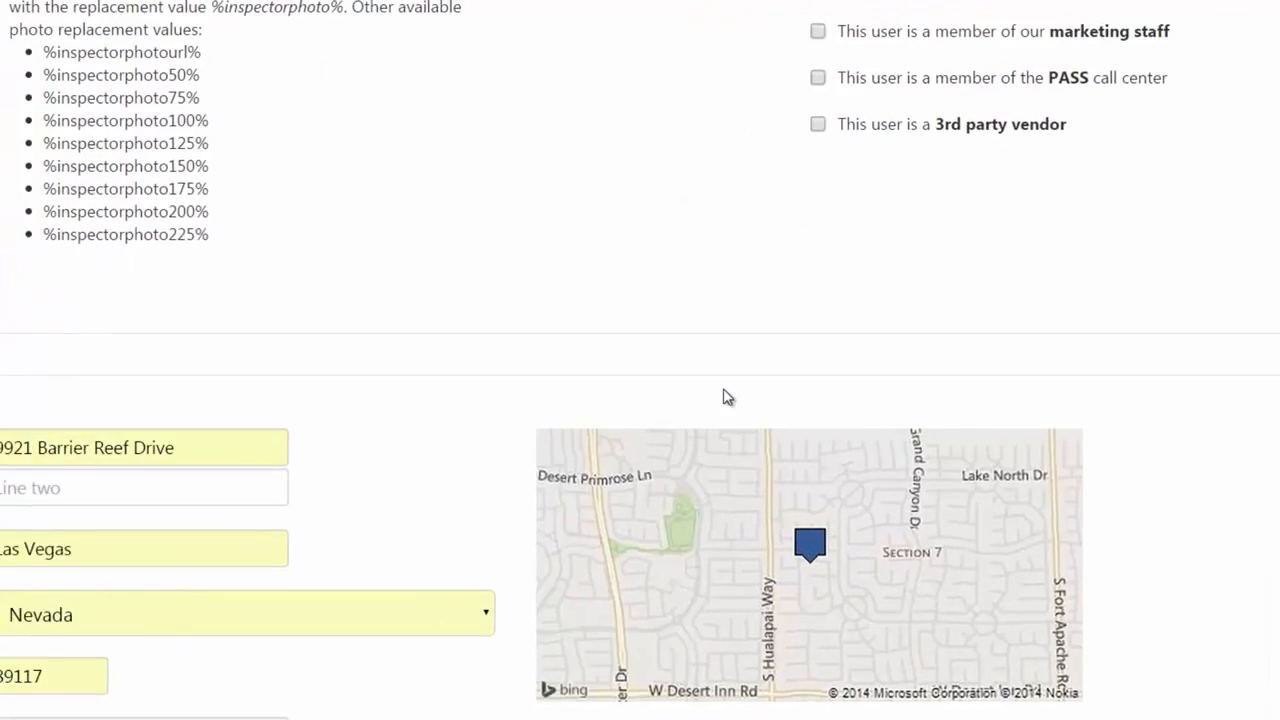
{"action": "left_click", "coordinate": [465, 275]}
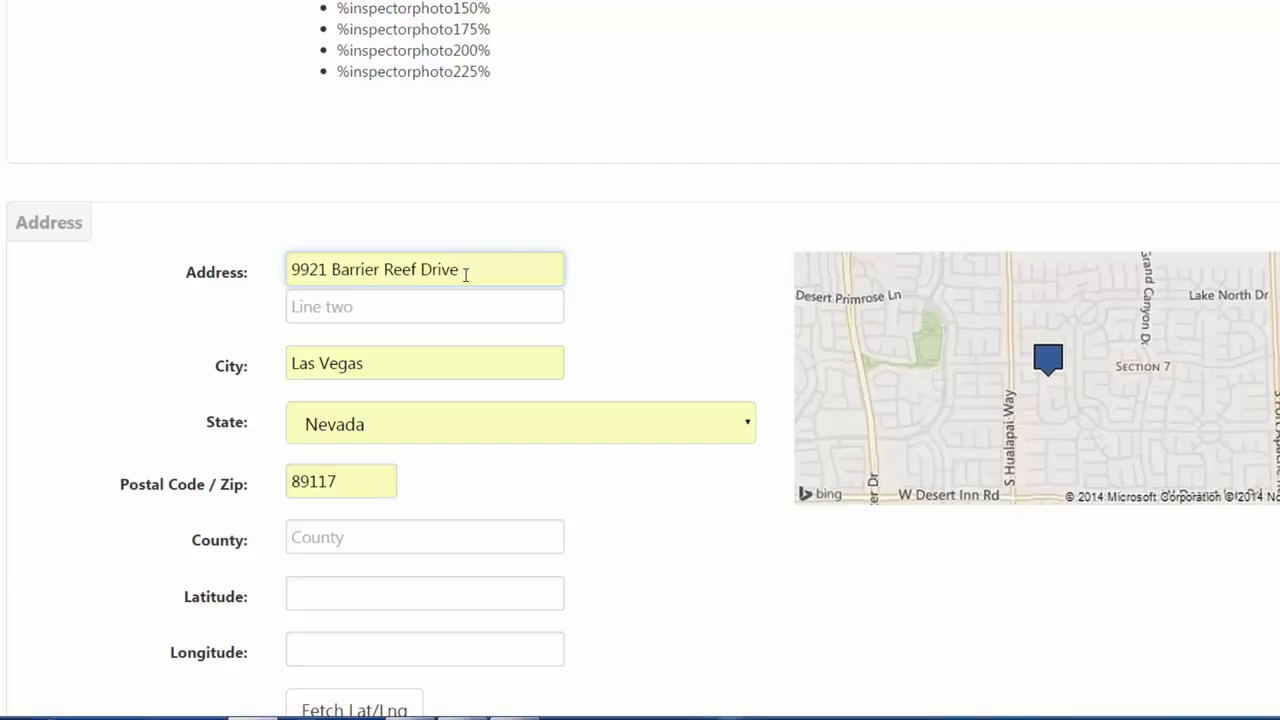
{"action": "left_click", "coordinate": [641, 501]}
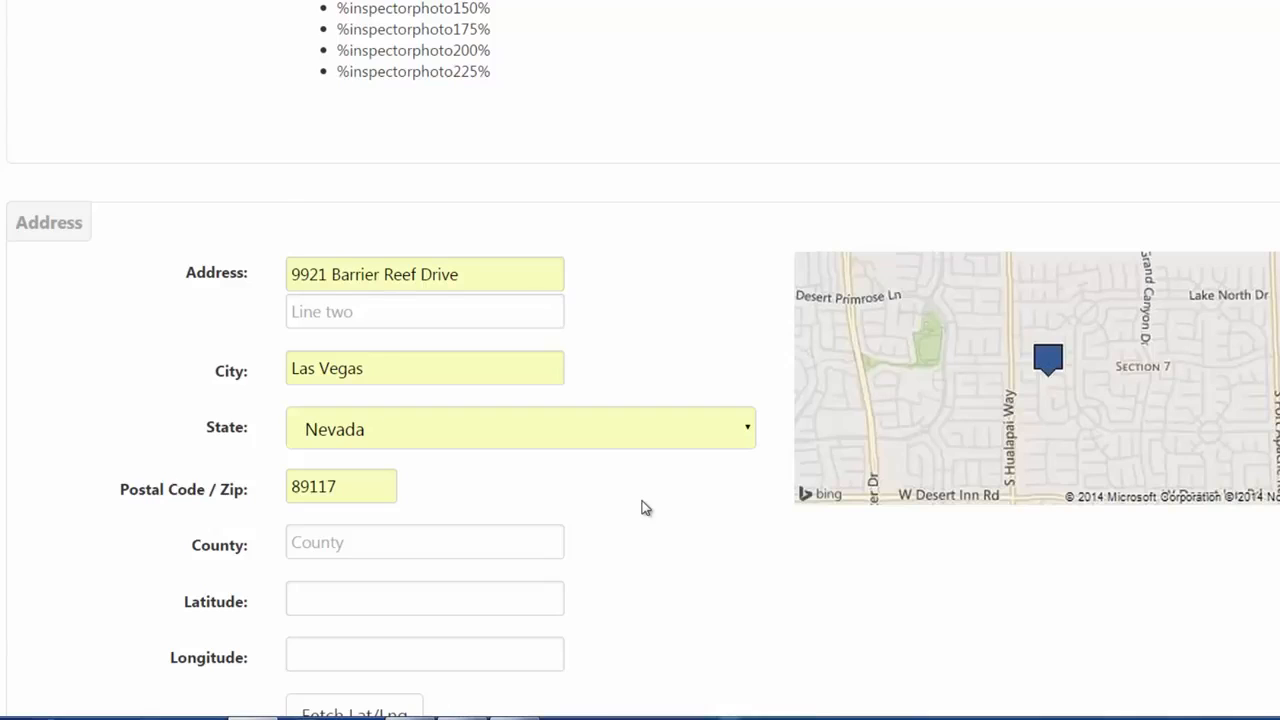
{"action": "scroll", "coordinate": [643, 507], "scroll_direction": "down", "scroll_amount": 2}
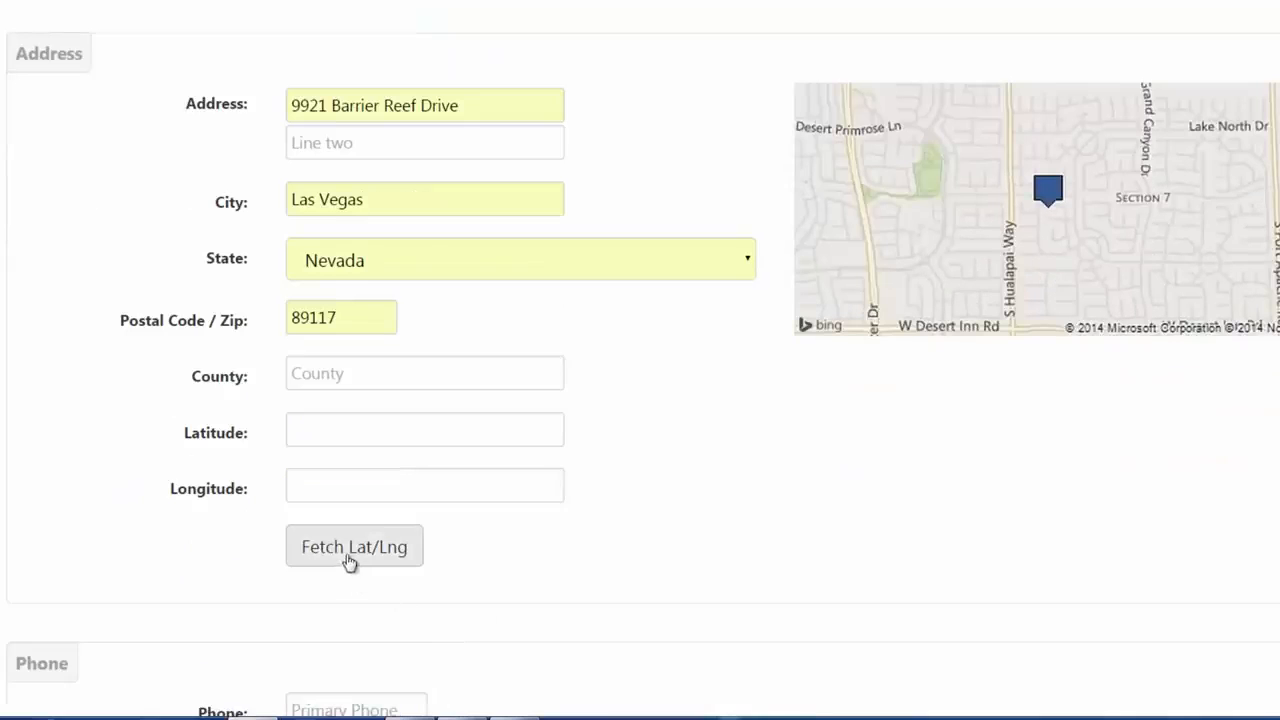
{"action": "left_click", "coordinate": [350, 552]}
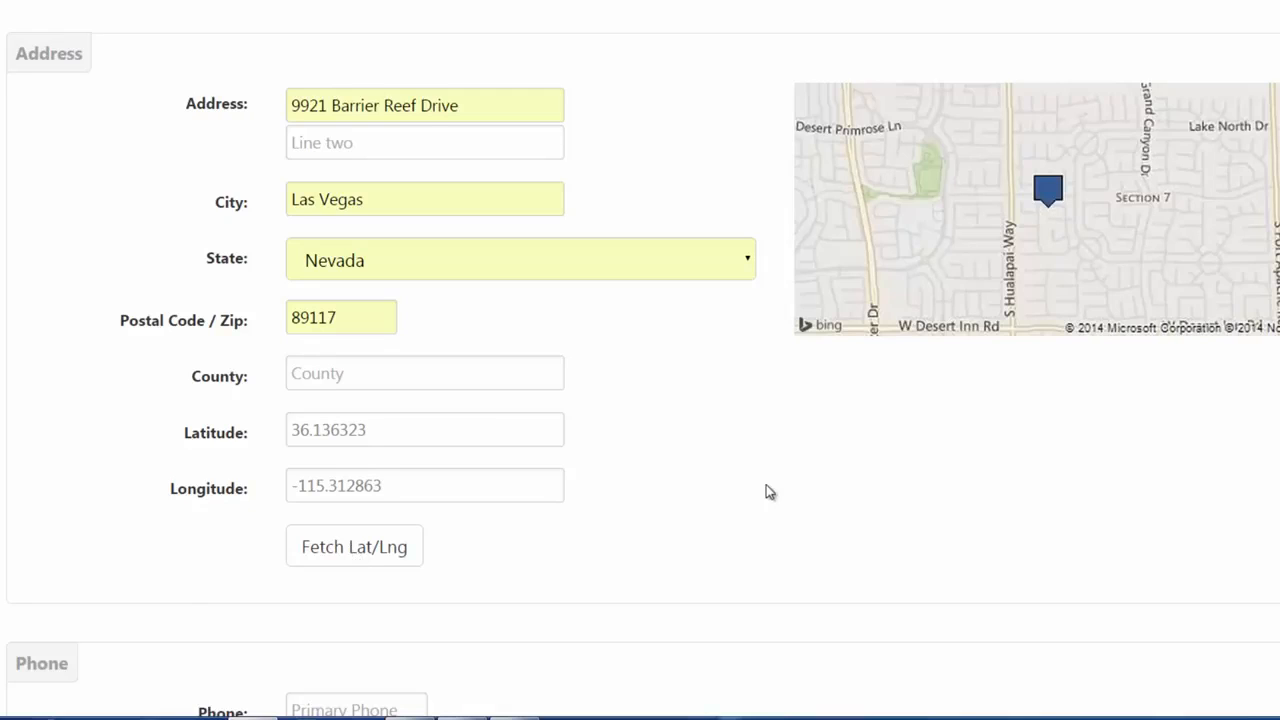
{"action": "scroll", "coordinate": [766, 491], "scroll_direction": "down", "scroll_amount": 4}
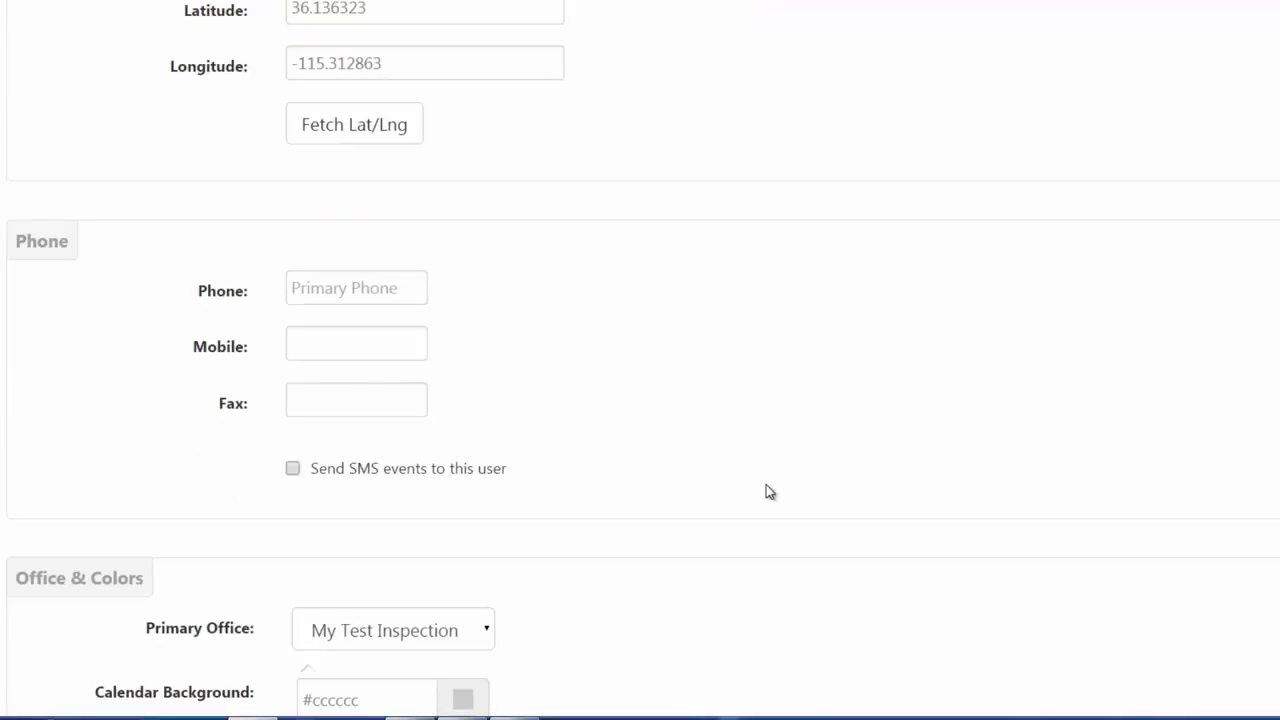
Autofill the phone and mobile numbers and enable sending SMS events to the user.
{"action": "left_click", "coordinate": [340, 344]}
{"action": "left_click", "coordinate": [323, 394]}
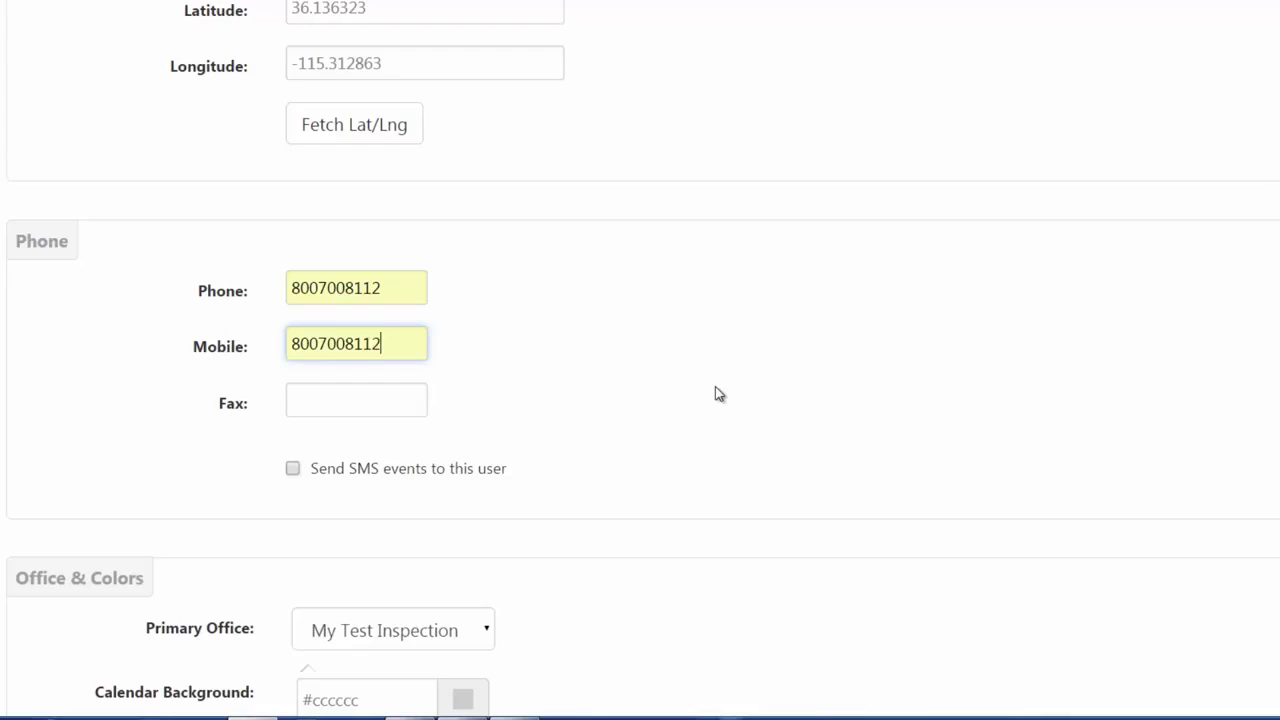
{"action": "left_click", "coordinate": [292, 473]}
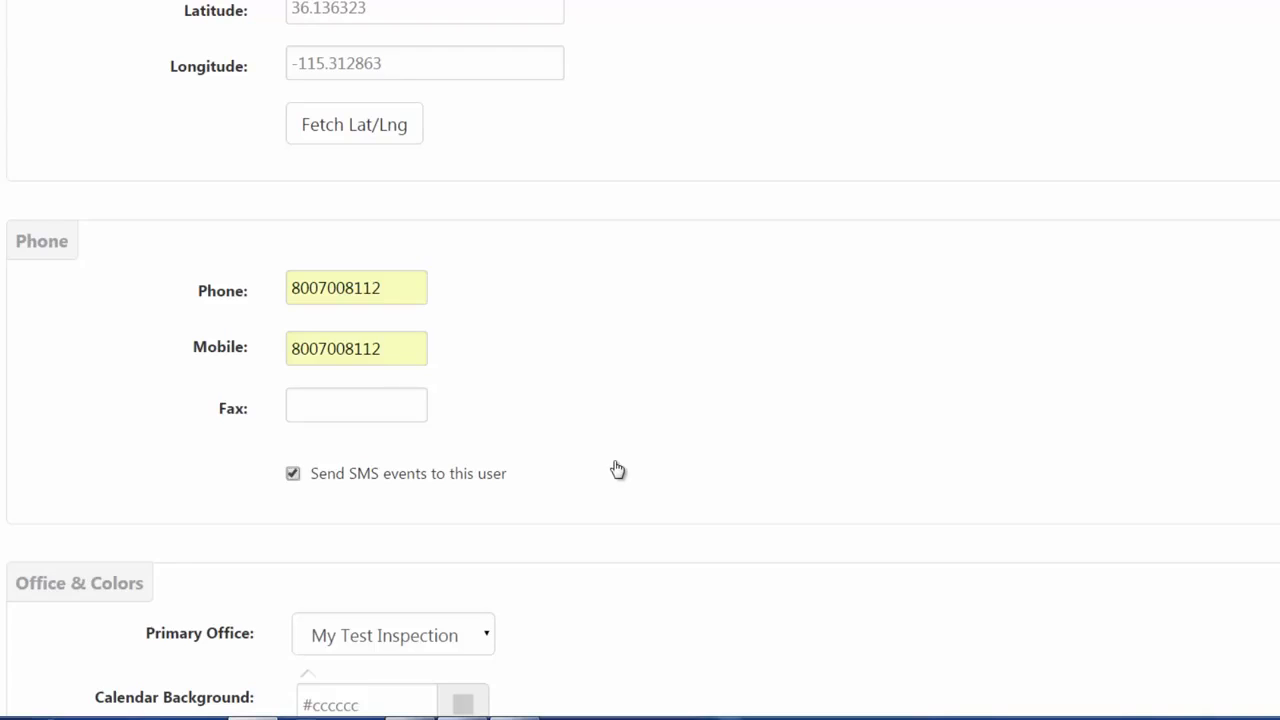
{"action": "scroll", "coordinate": [617, 470], "scroll_direction": "down", "scroll_amount": 3}
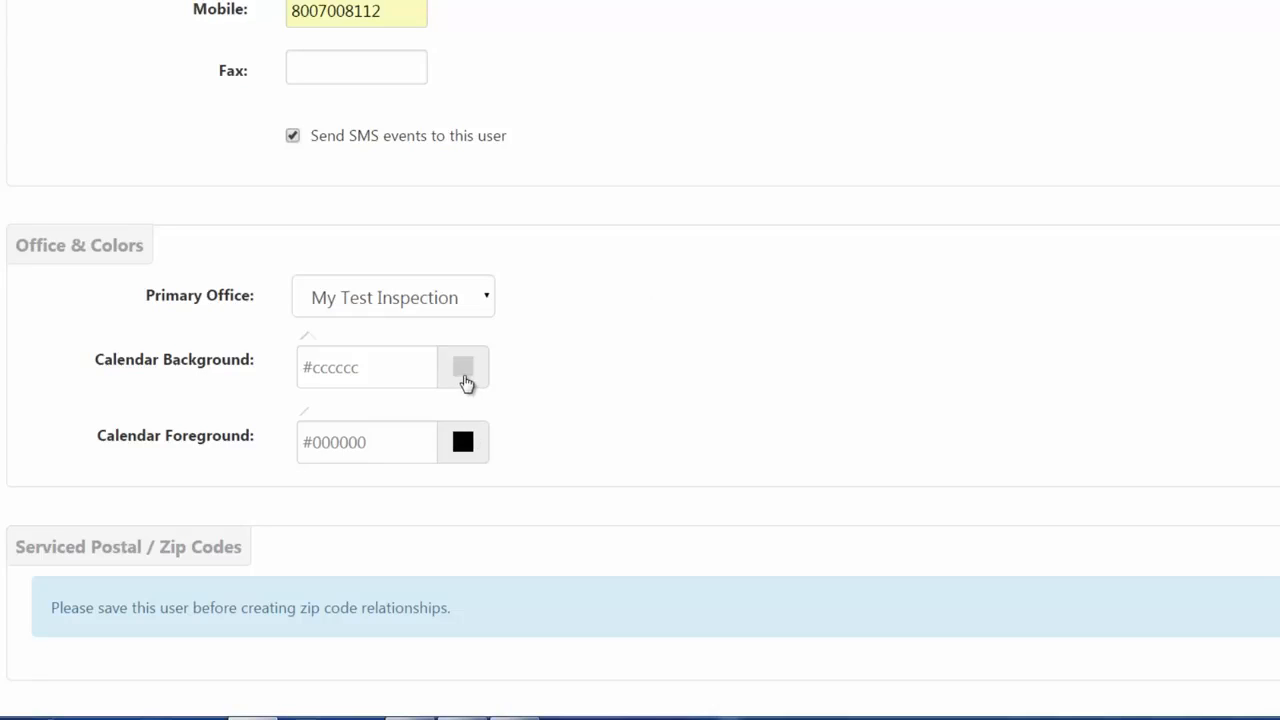
Set the calendar background colour to slate blue #6370a2.
{"action": "left_click", "coordinate": [464, 380]}
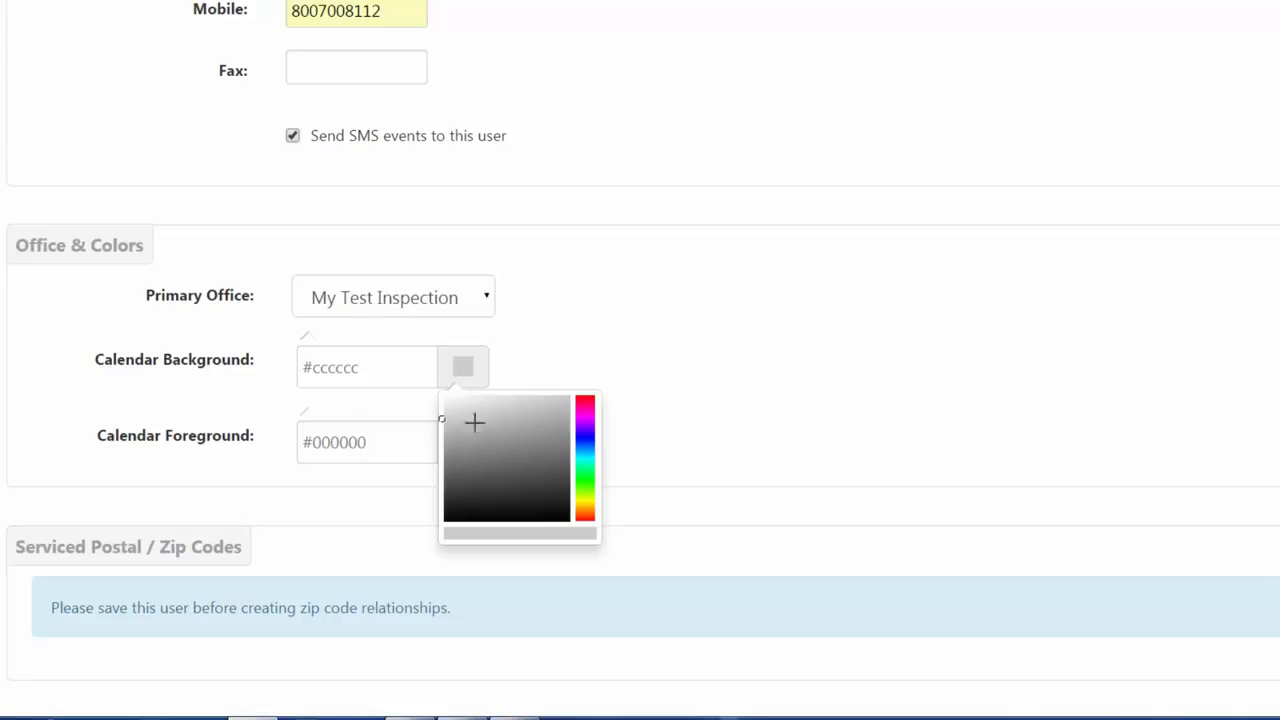
{"action": "left_click", "coordinate": [581, 437]}
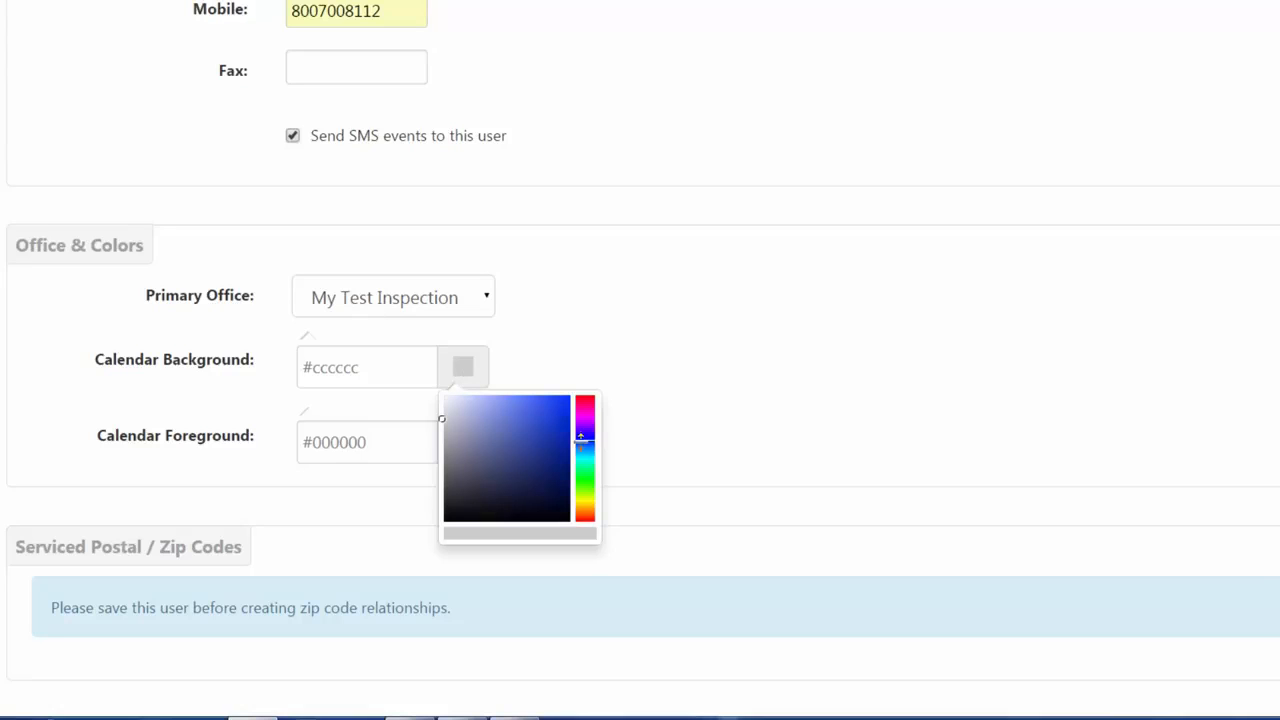
{"action": "left_click", "coordinate": [491, 440]}
{"action": "left_click", "coordinate": [673, 405]}
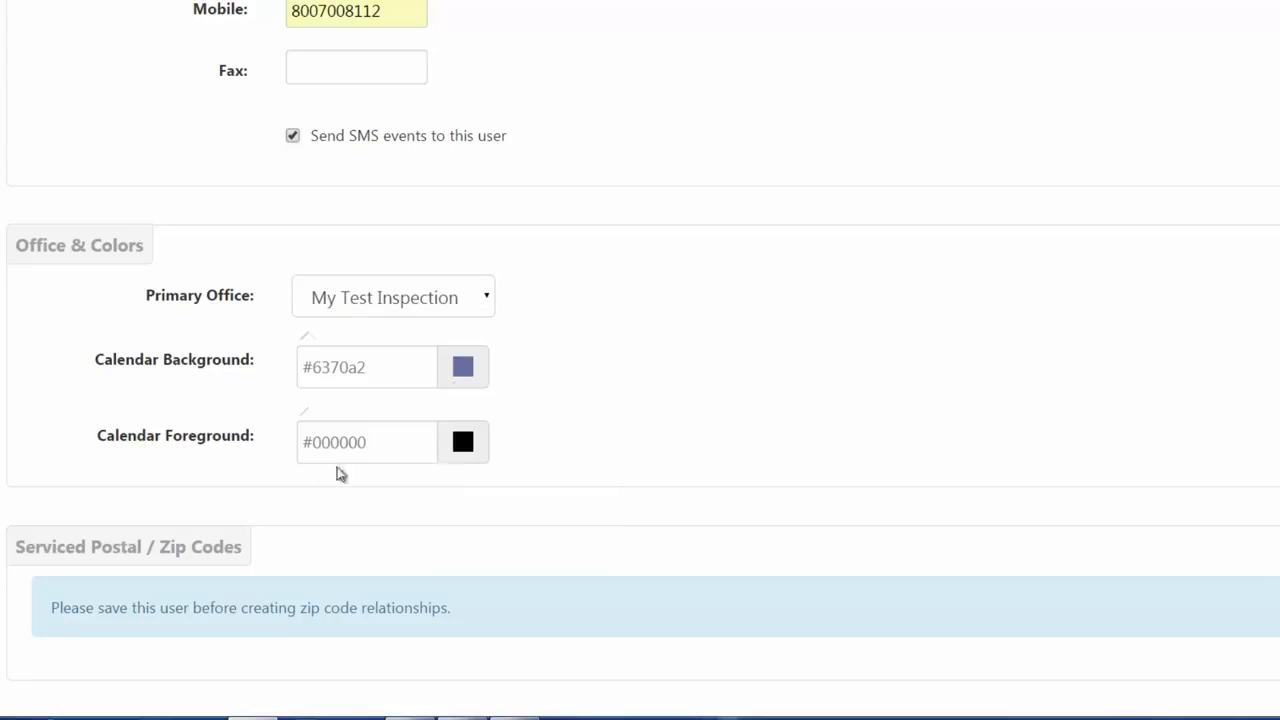
Set the calendar foreground colour to near-black #070708.
{"action": "left_click", "coordinate": [466, 450]}
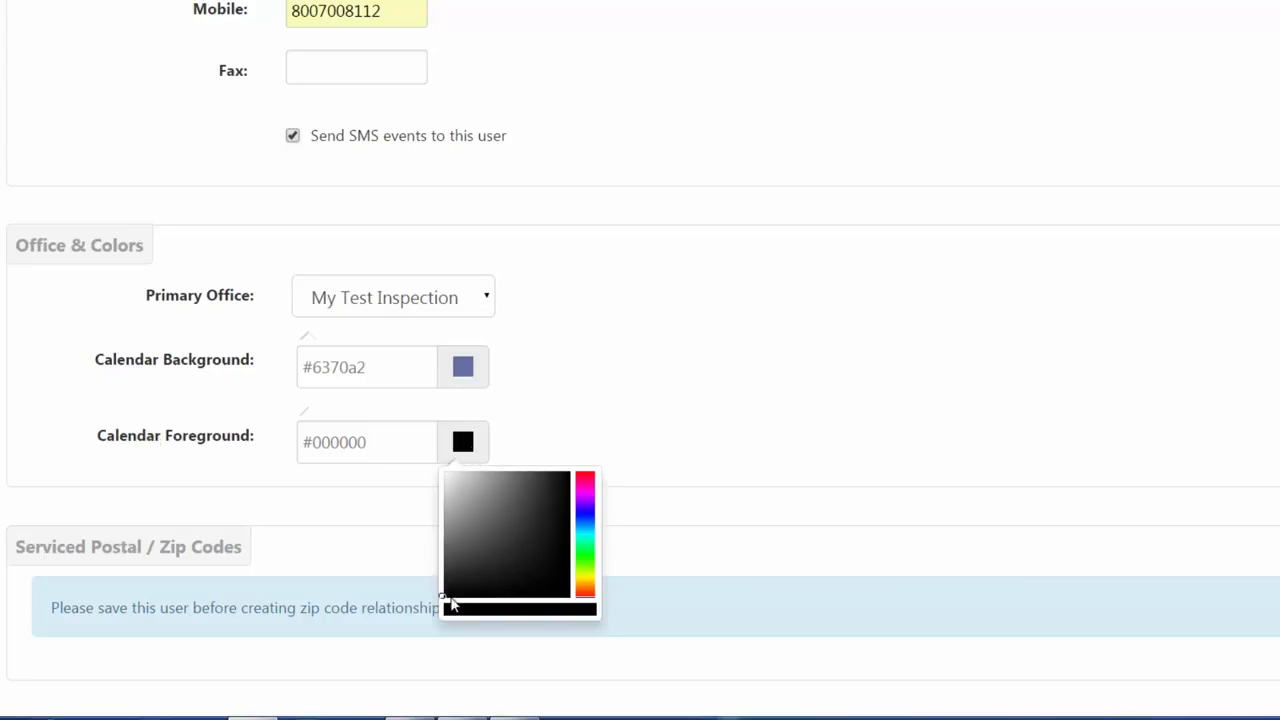
{"action": "left_click", "coordinate": [487, 511]}
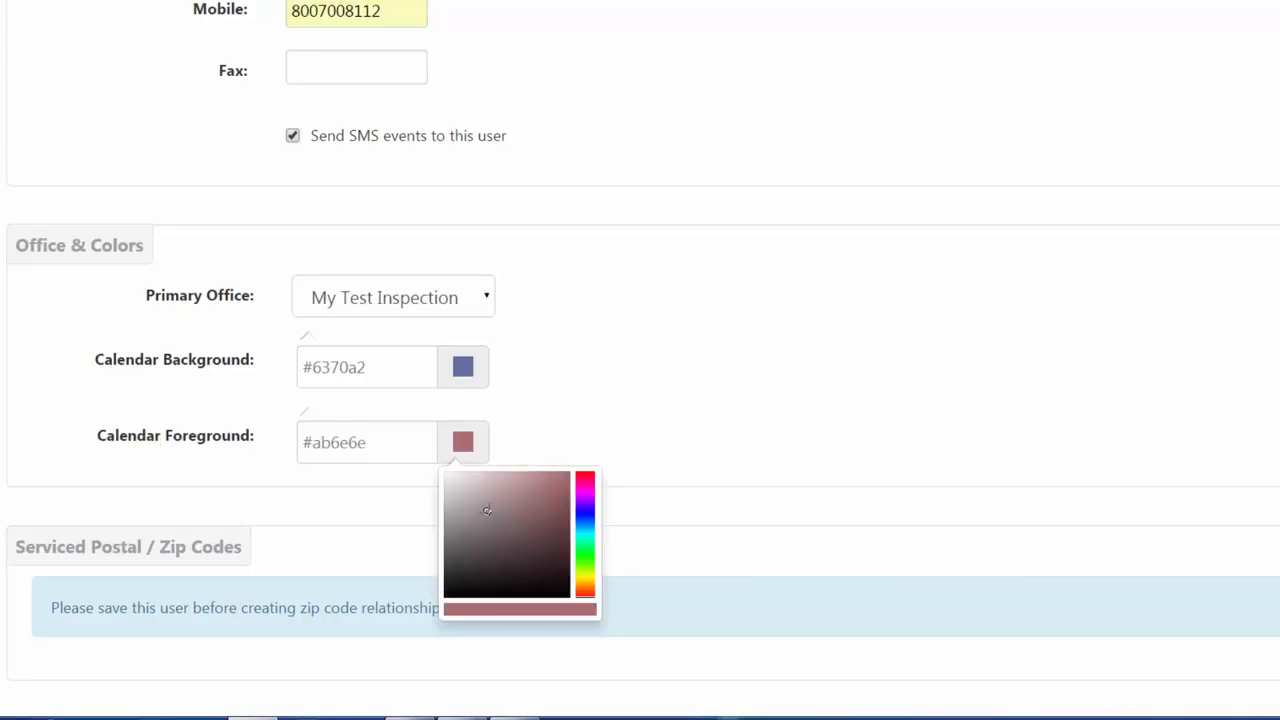
{"action": "left_click", "coordinate": [582, 512]}
{"action": "left_click", "coordinate": [446, 592]}
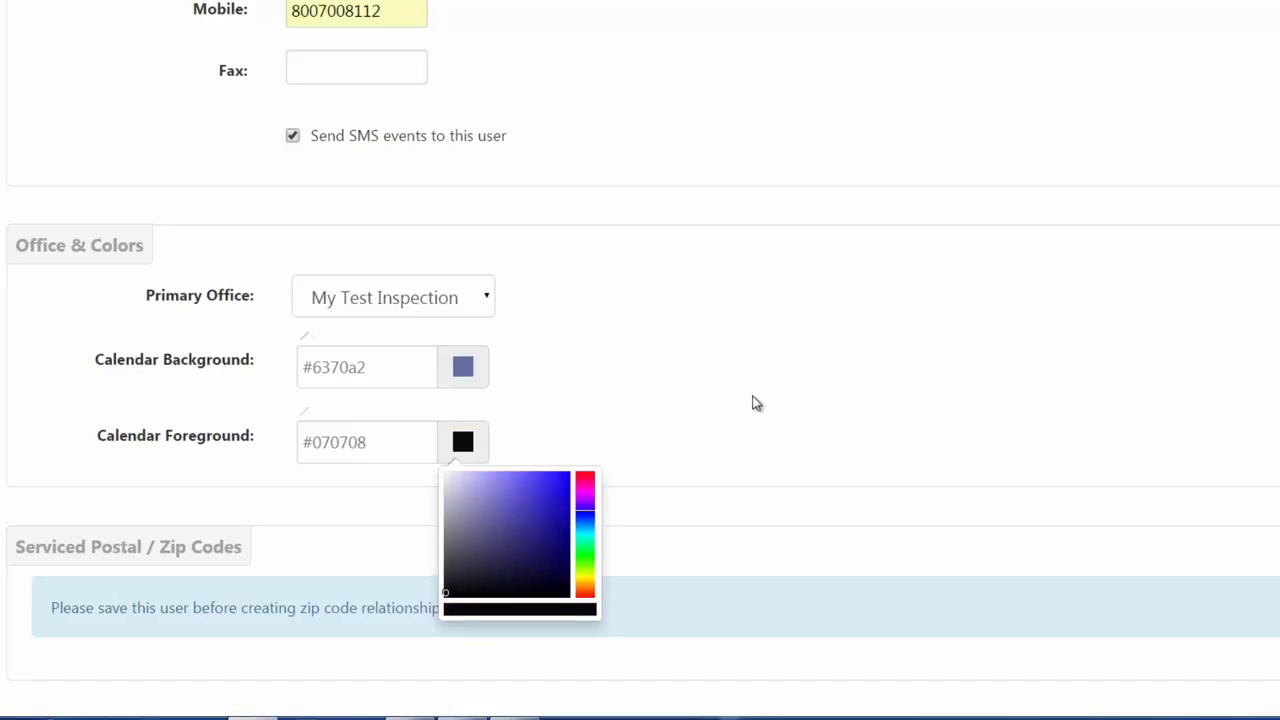
{"action": "left_click", "coordinate": [751, 403]}
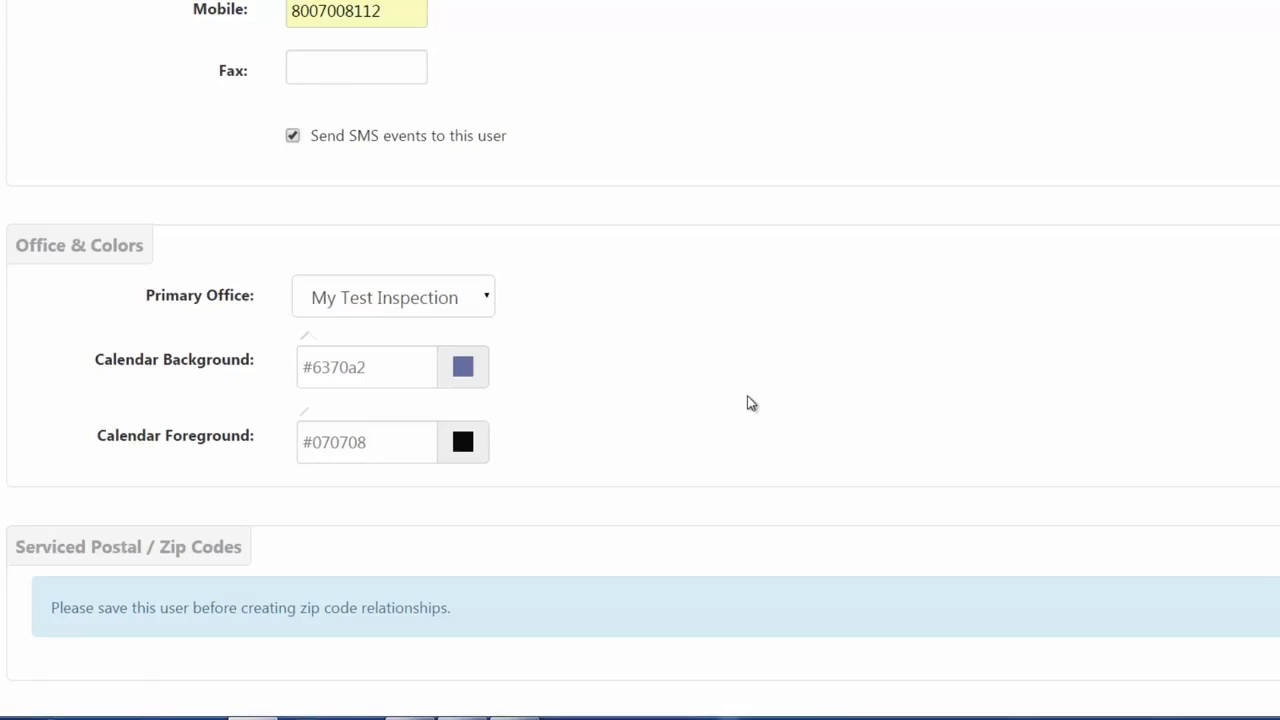
Scroll past Serviced Postal / Zip Codes and Fee Visibility down to the Privileges section.
{"action": "scroll", "coordinate": [751, 403], "scroll_direction": "down", "scroll_amount": 3}
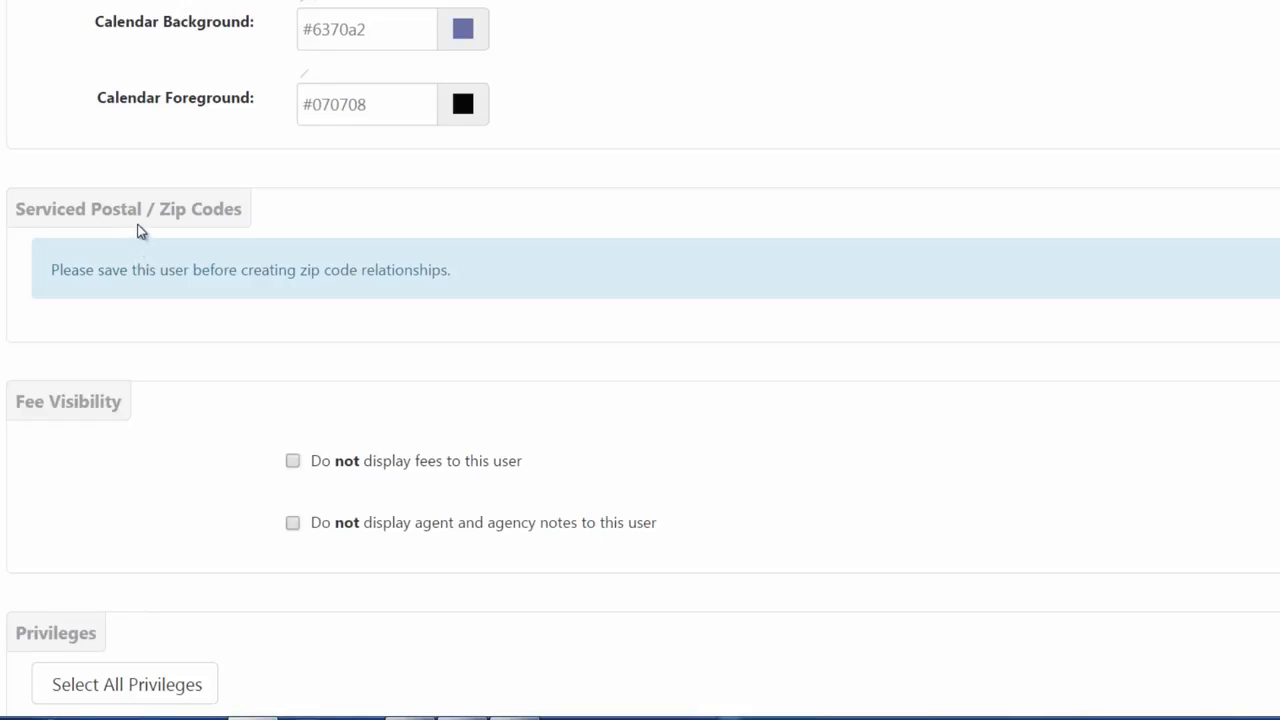
{"action": "scroll", "coordinate": [141, 231], "scroll_direction": "down", "scroll_amount": 1}
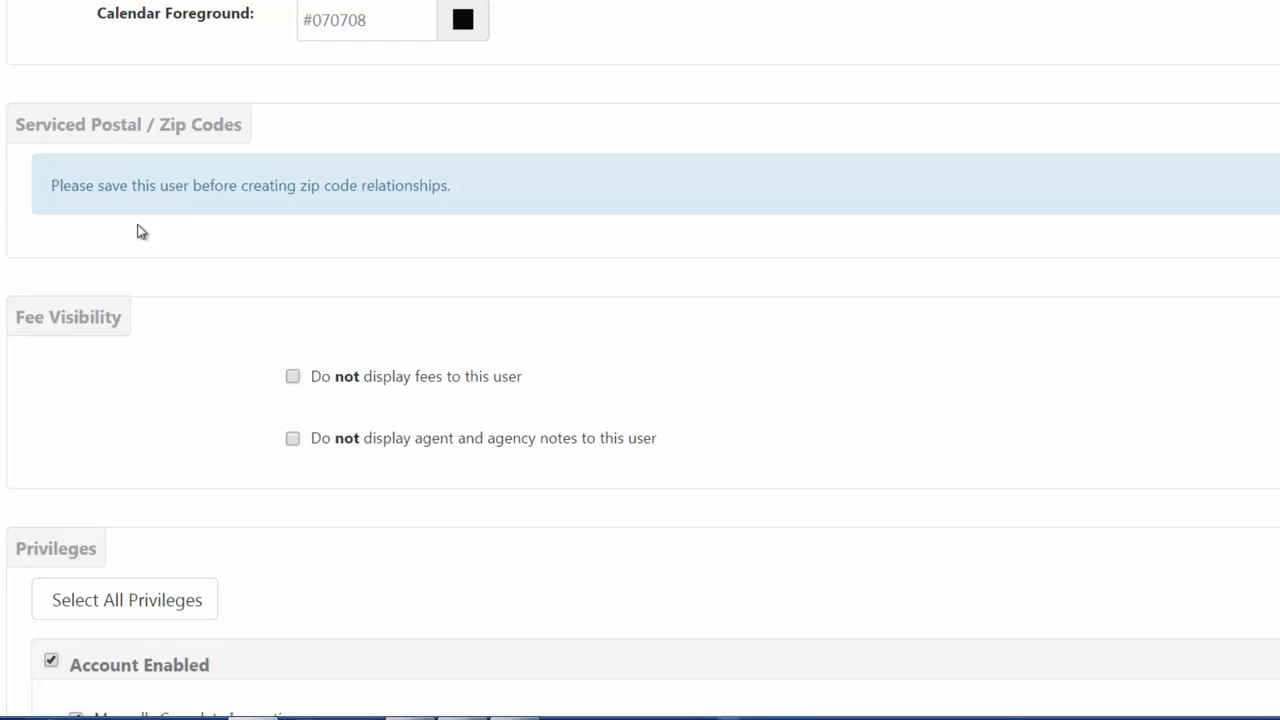
{"action": "scroll", "coordinate": [234, 382], "scroll_direction": "down", "scroll_amount": 1}
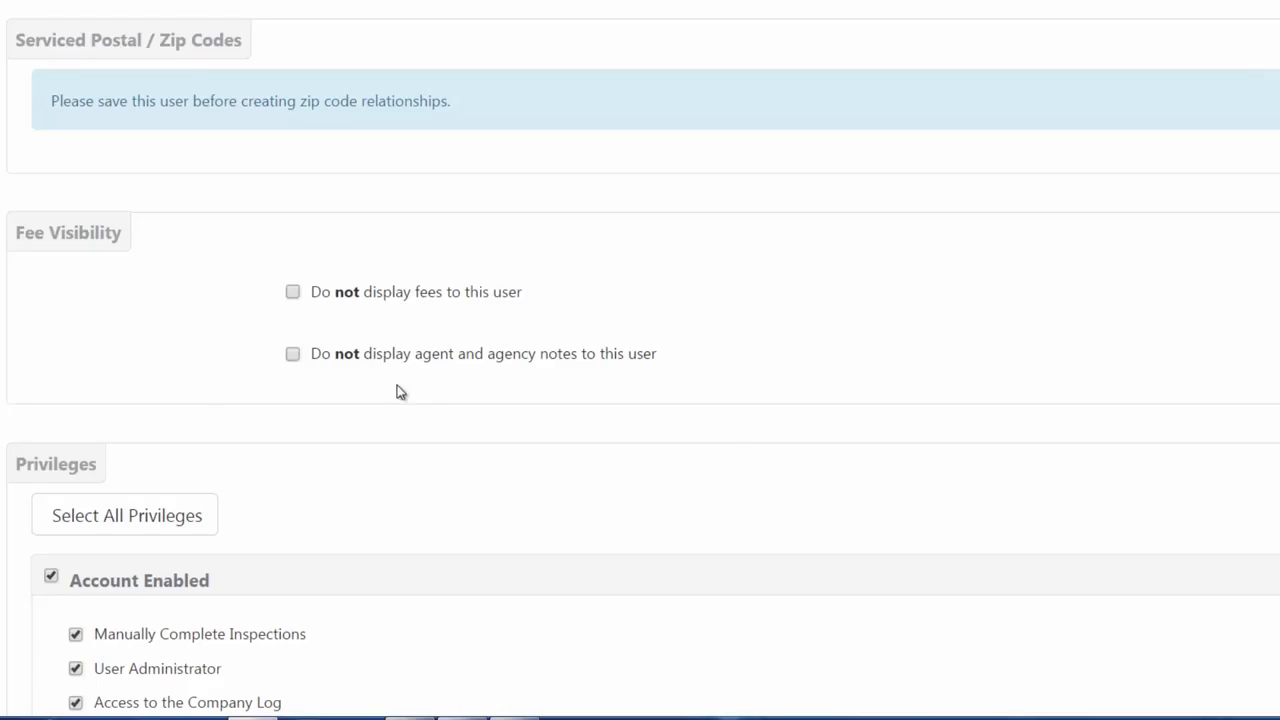
{"action": "scroll", "coordinate": [400, 391], "scroll_direction": "down", "scroll_amount": 3}
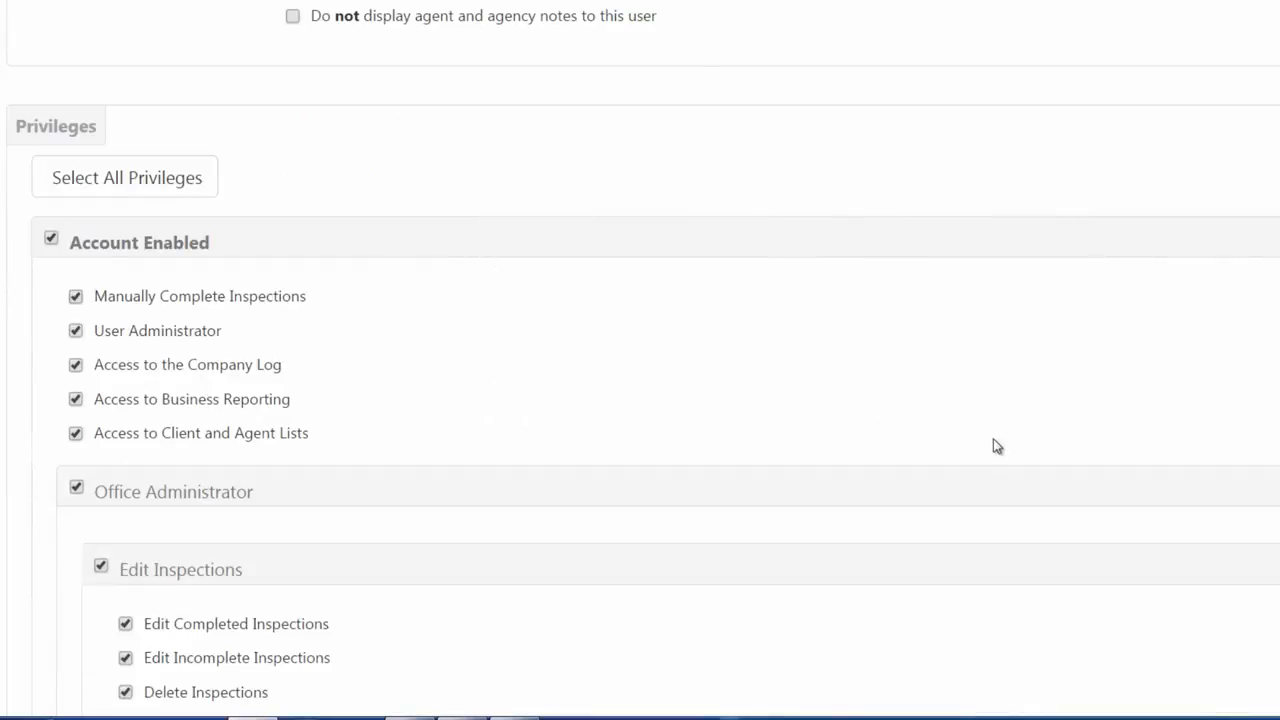
{"action": "scroll", "coordinate": [997, 447], "scroll_direction": "down", "scroll_amount": 2}
{"action": "scroll", "coordinate": [997, 447], "scroll_direction": "up", "scroll_amount": 1}
{"action": "scroll", "coordinate": [997, 447], "scroll_direction": "down", "scroll_amount": 1}
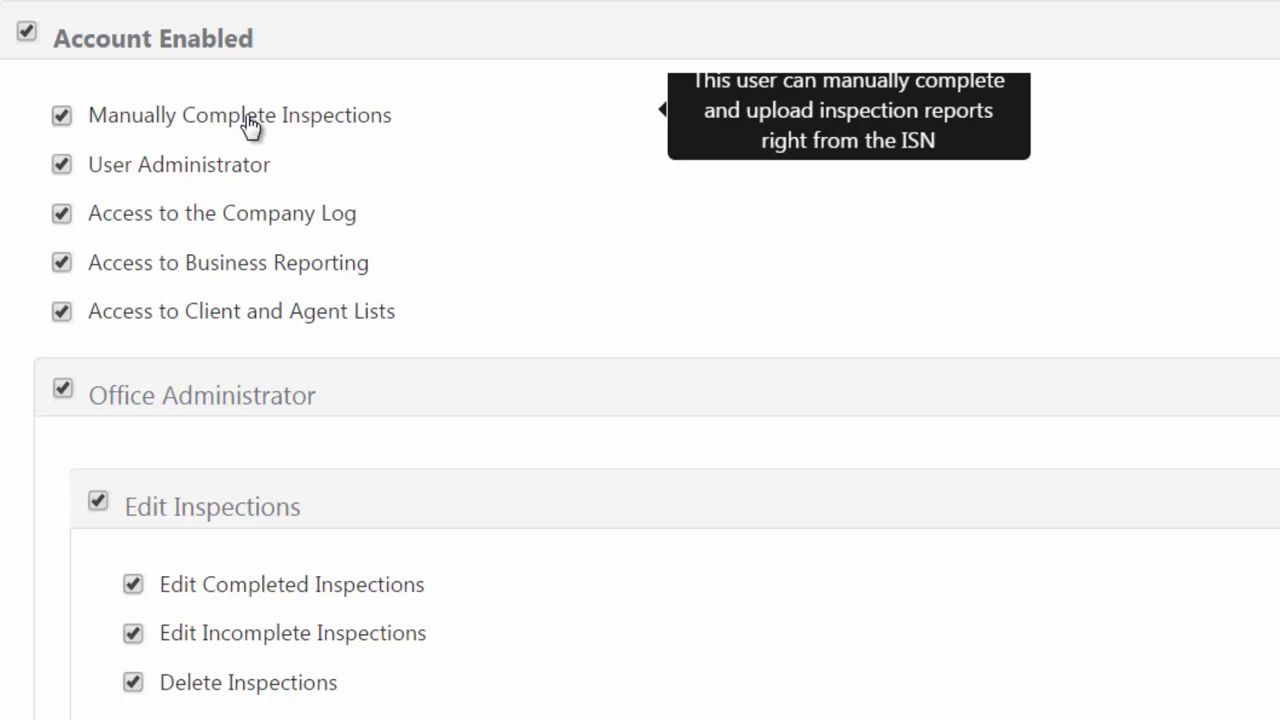
Untick User Administrator, Access to the Company Log and Access to Business Reporting.
{"action": "mouse_move", "coordinate": [62, 170]}
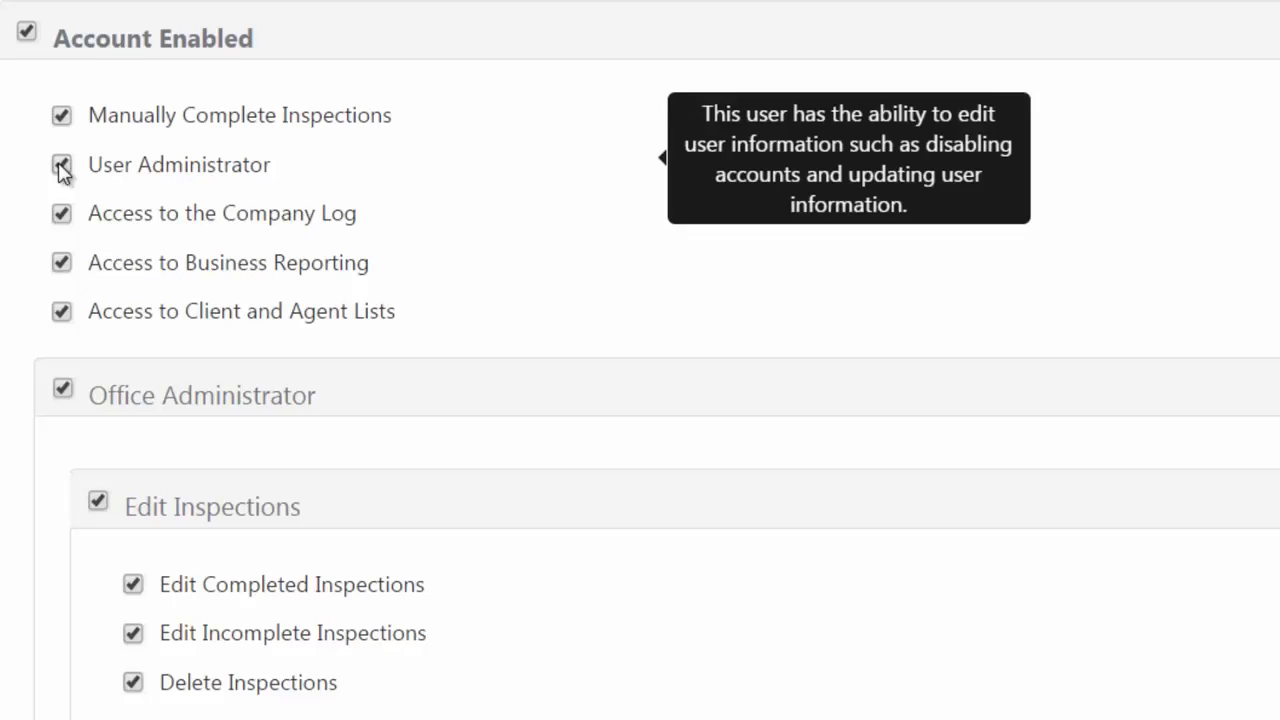
{"action": "left_click", "coordinate": [61, 165]}
{"action": "mouse_move", "coordinate": [62, 220]}
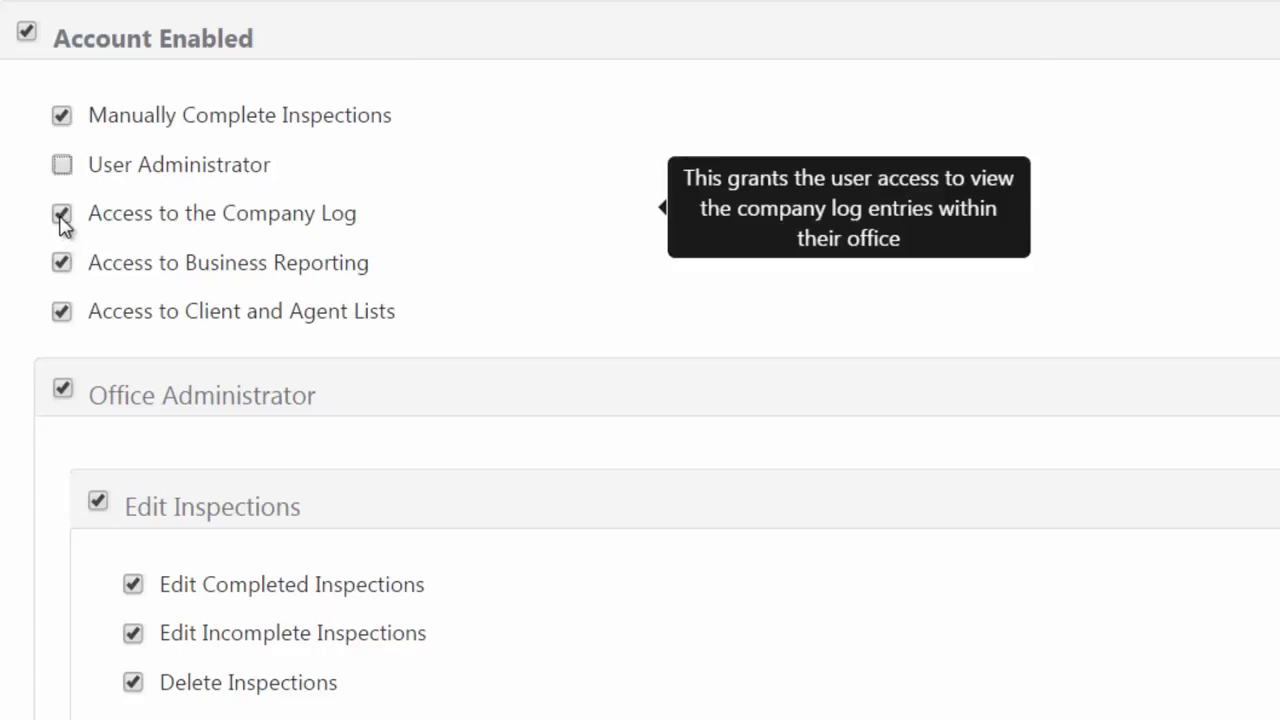
{"action": "left_click", "coordinate": [62, 216]}
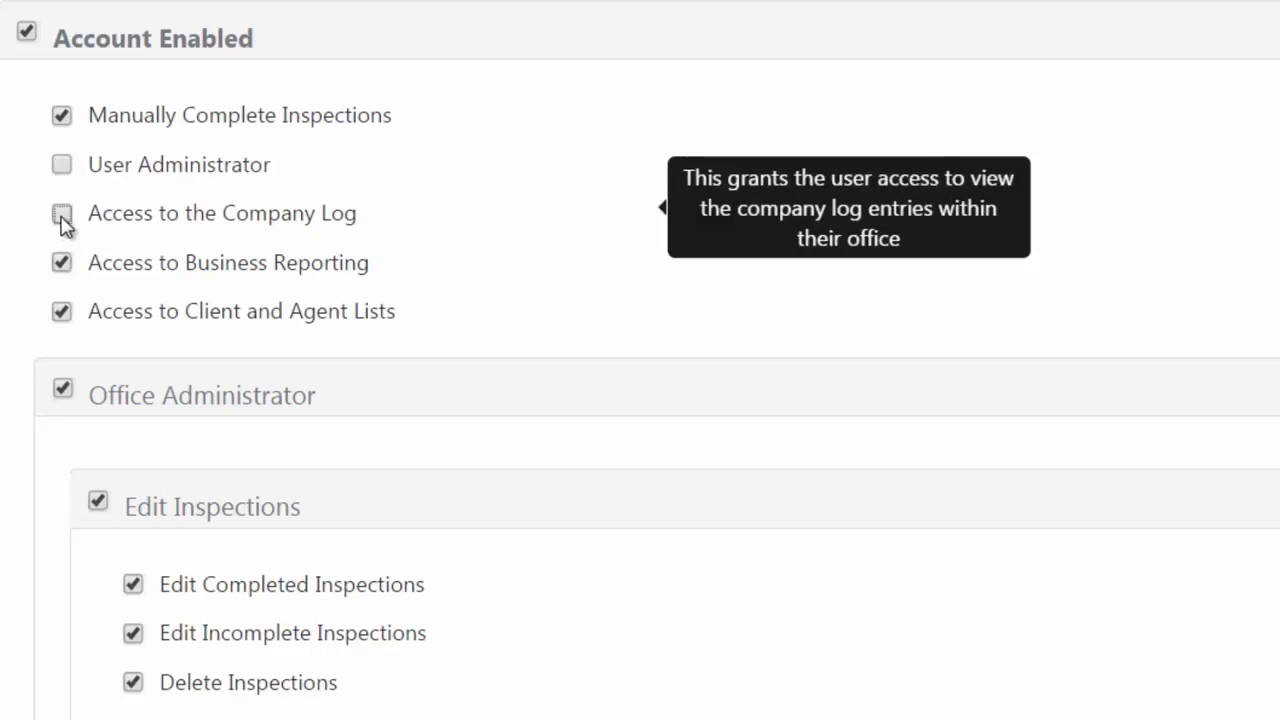
{"action": "mouse_move", "coordinate": [63, 278]}
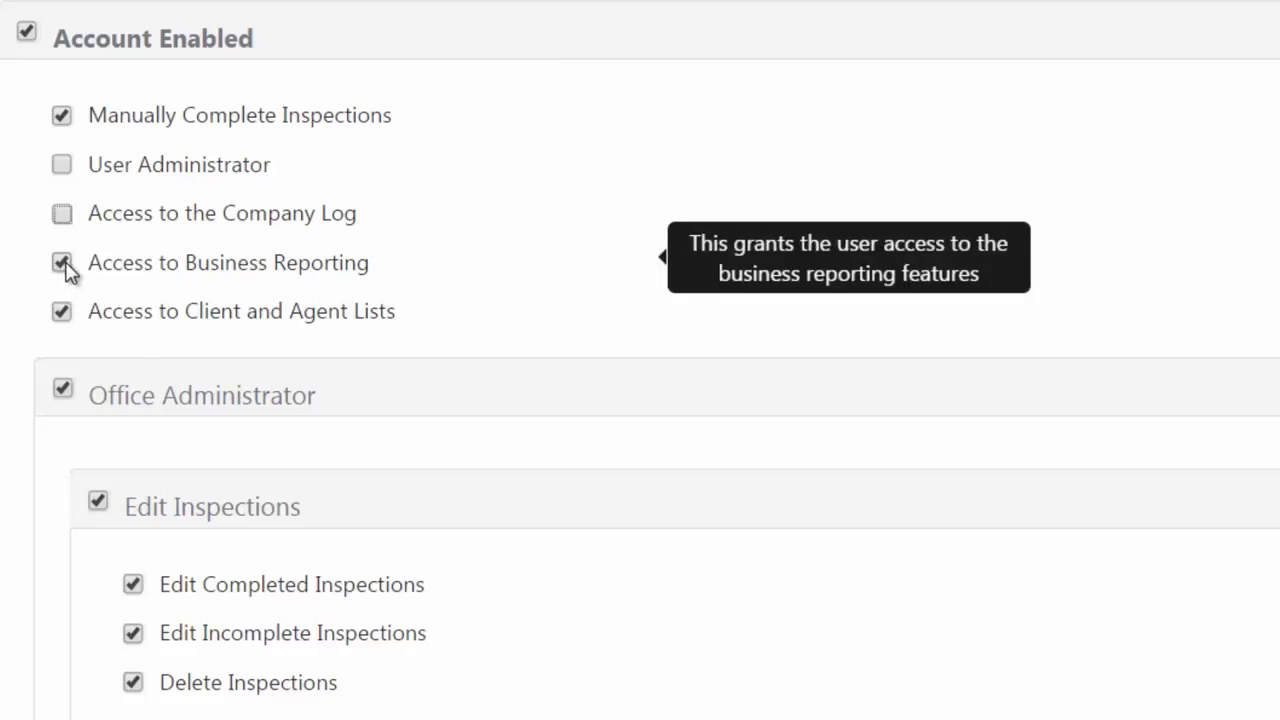
{"action": "left_click", "coordinate": [62, 264]}
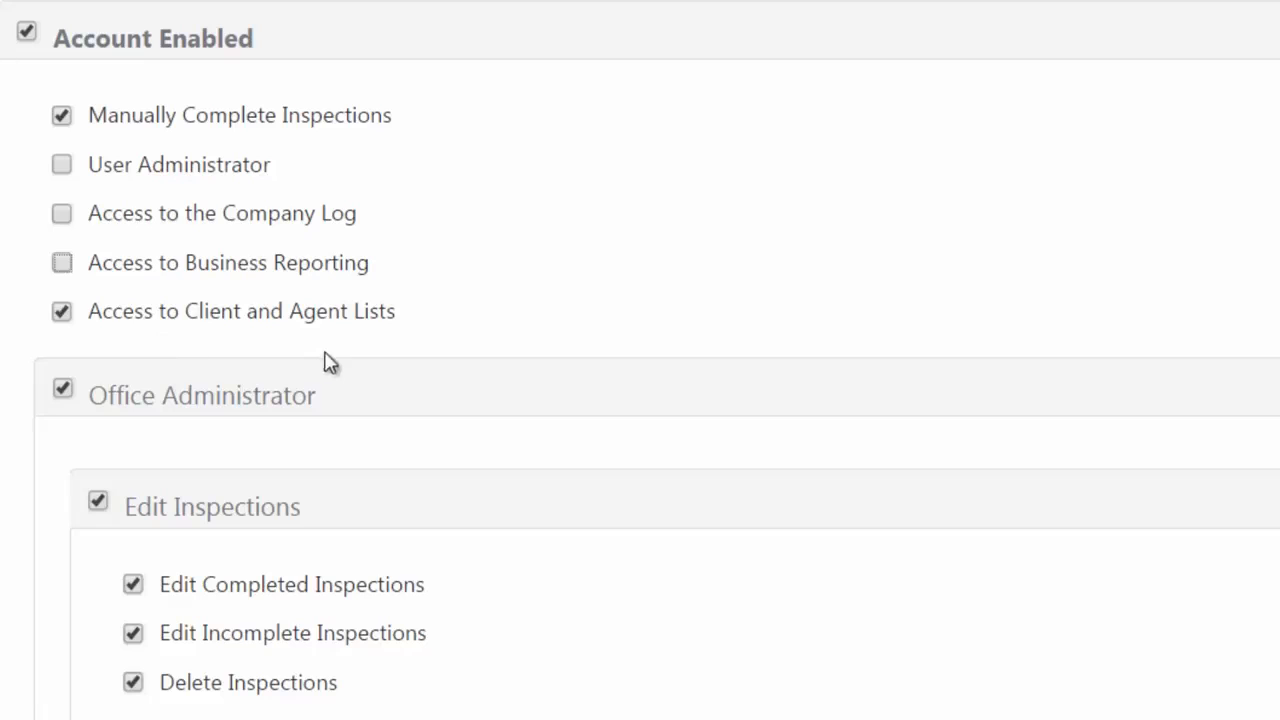
{"action": "mouse_move", "coordinate": [300, 335]}
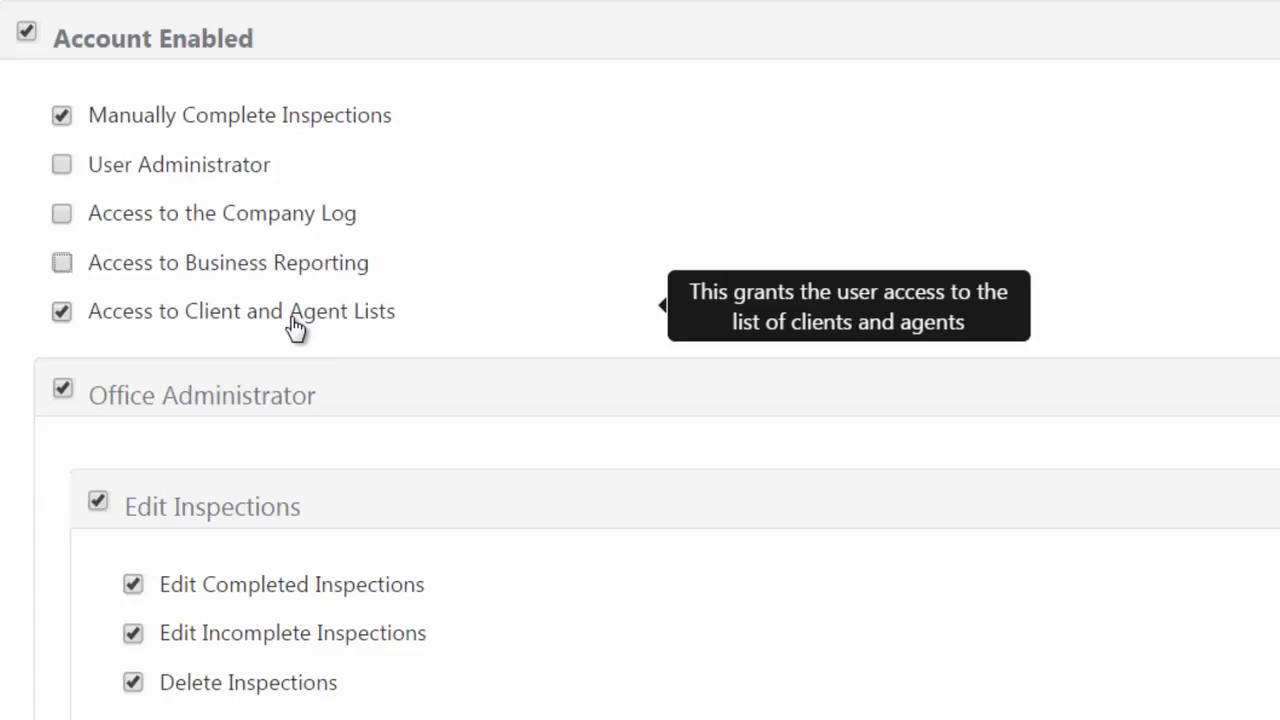
Untick Company Calendar Access, View All Inspections, and Upload/Download Client and Agent List.
{"action": "scroll", "coordinate": [557, 603], "scroll_direction": "down", "scroll_amount": 2}
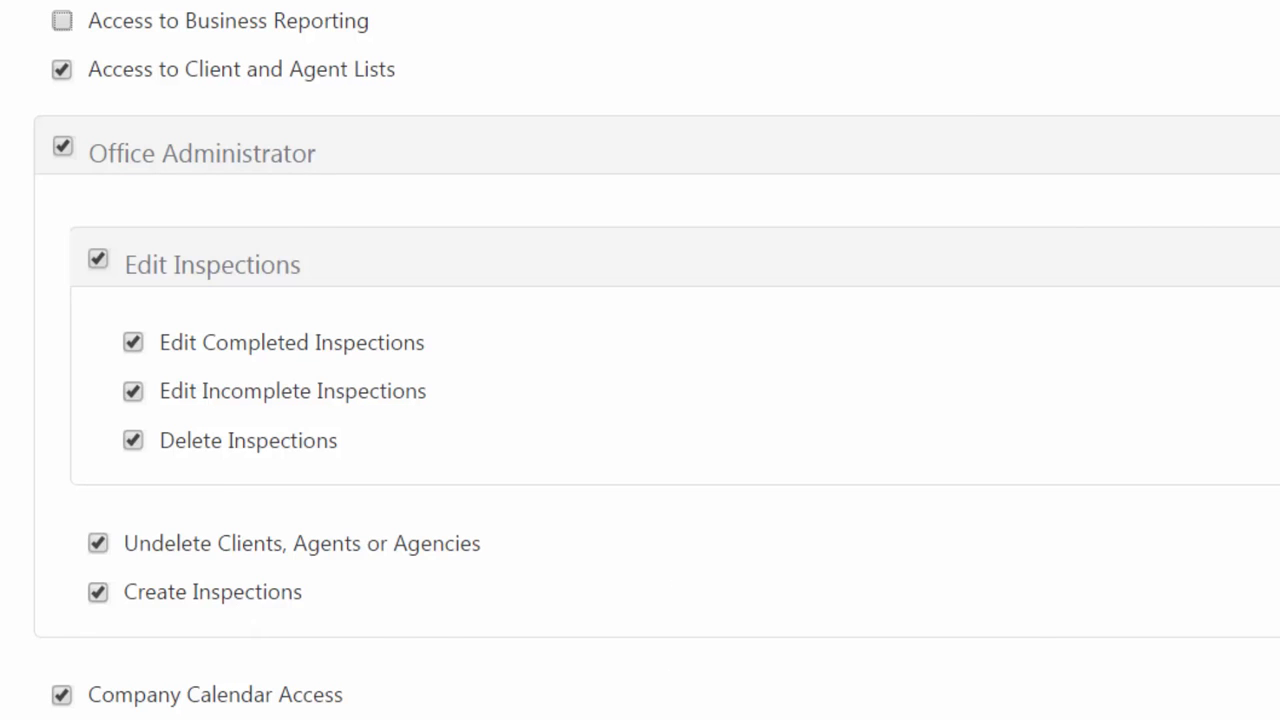
{"action": "scroll", "coordinate": [666, 694], "scroll_direction": "down", "scroll_amount": 4}
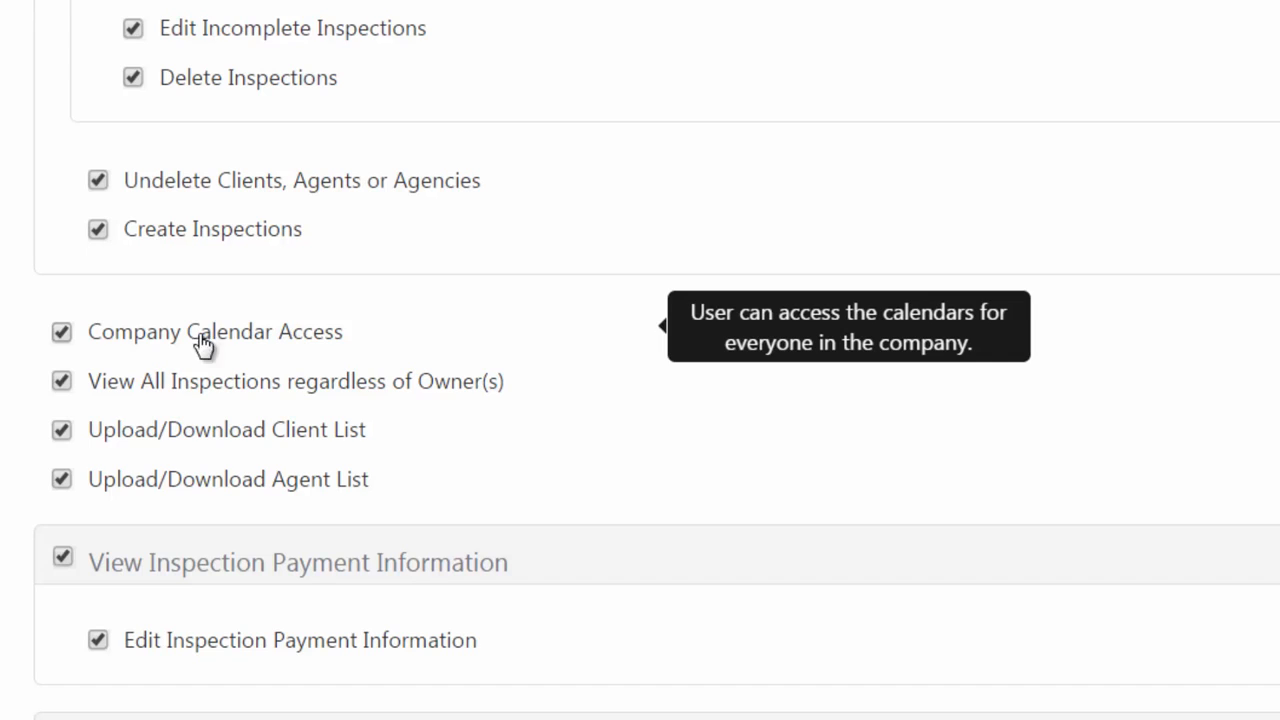
{"action": "left_click", "coordinate": [64, 336]}
{"action": "mouse_move", "coordinate": [153, 395]}
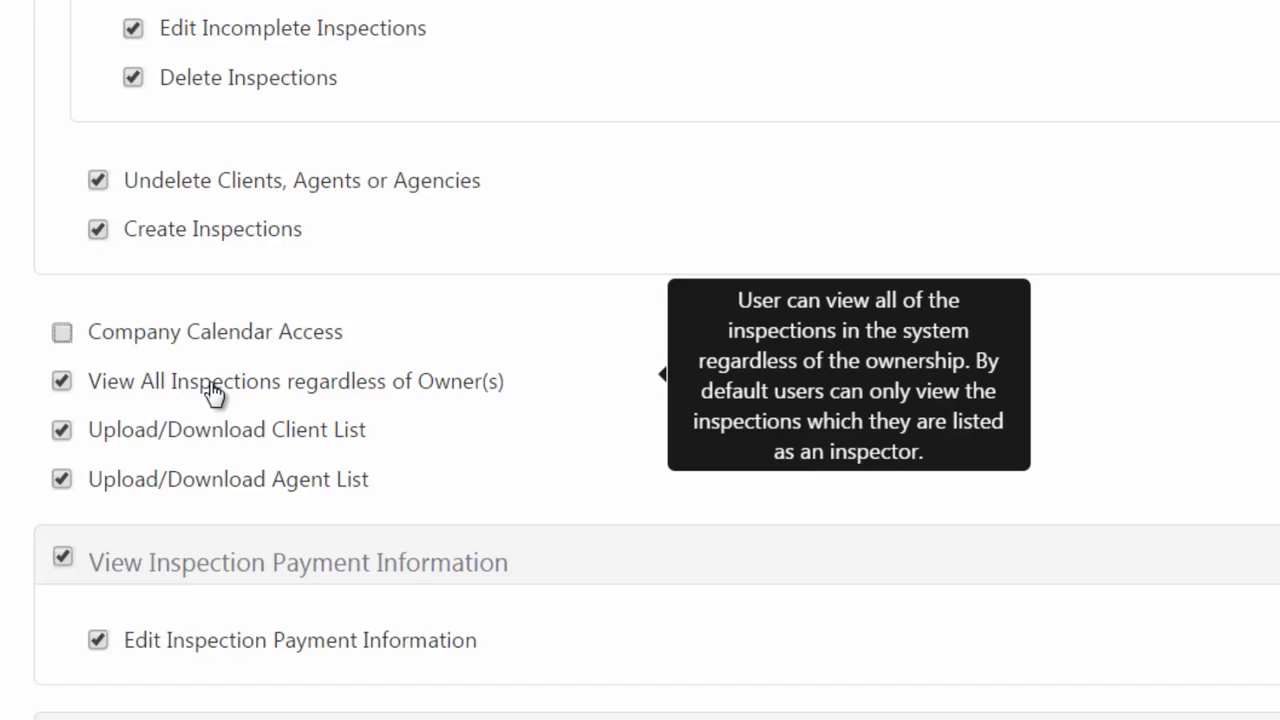
{"action": "left_click", "coordinate": [62, 383]}
{"action": "left_click", "coordinate": [62, 431]}
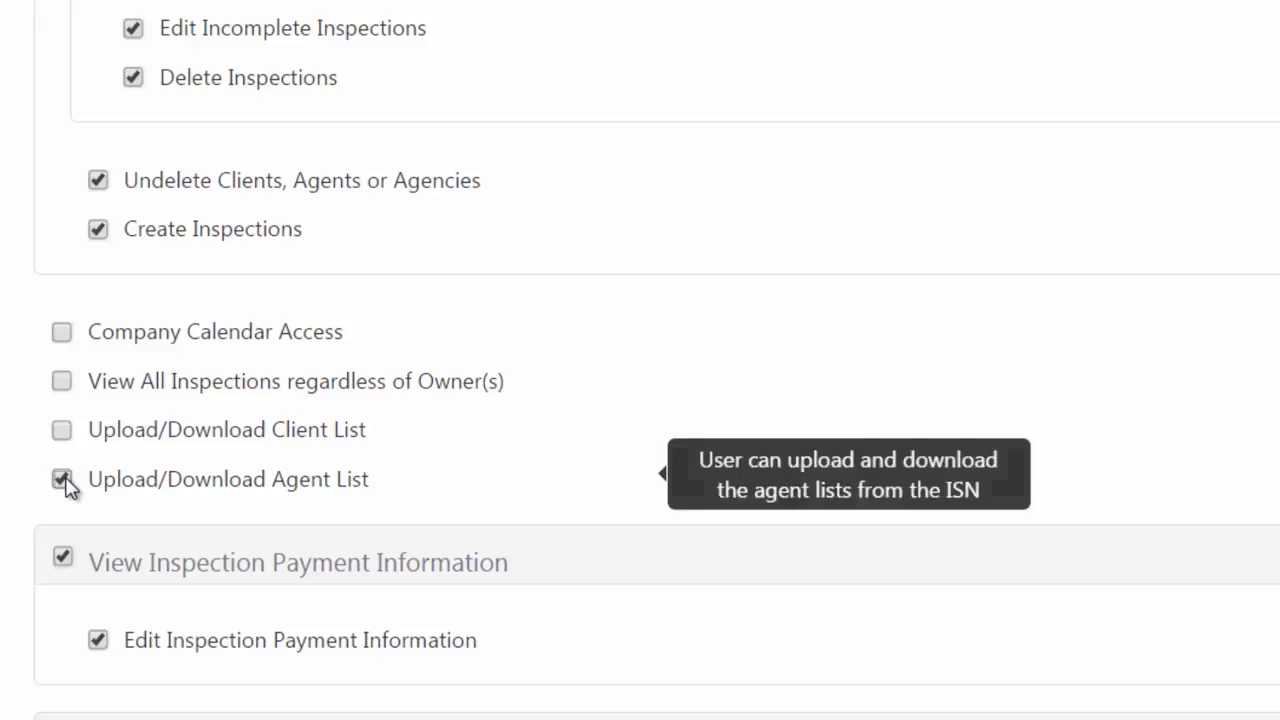
{"action": "left_click", "coordinate": [63, 481]}
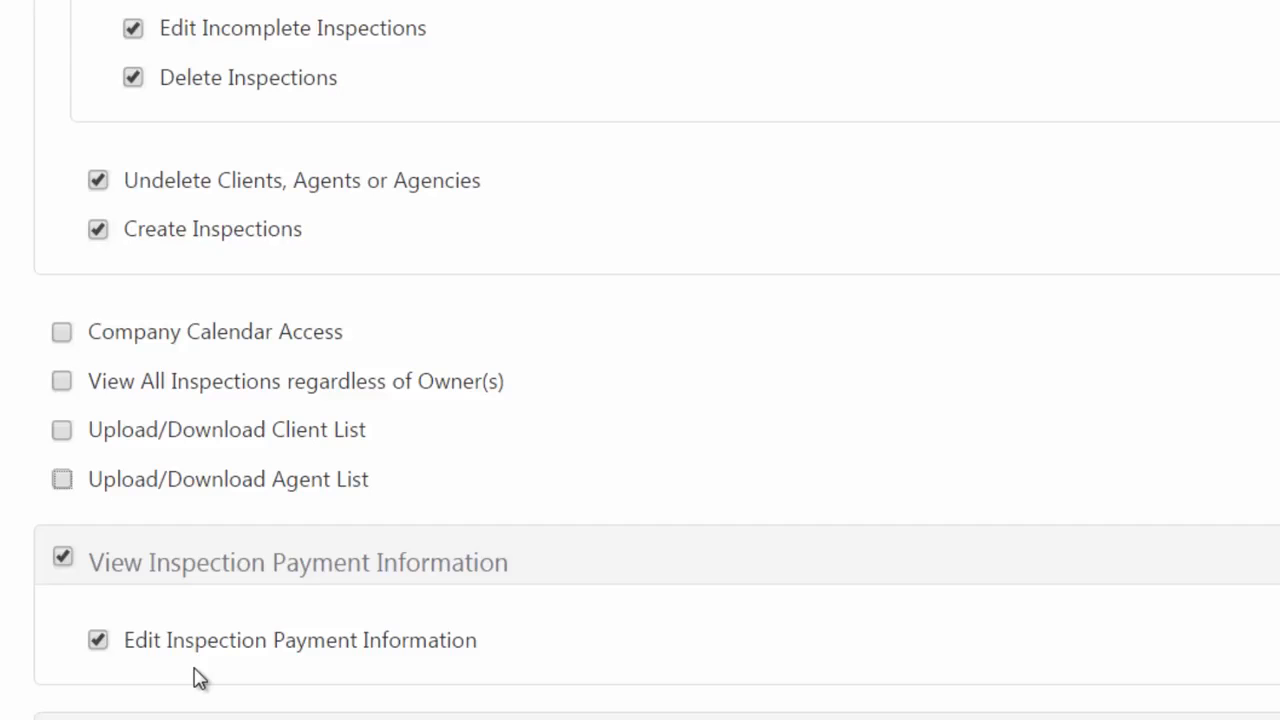
Untick Clear the Company Log File and User Office Editing, keeping Mass Email Access.
{"action": "scroll", "coordinate": [326, 680], "scroll_direction": "down", "scroll_amount": 2}
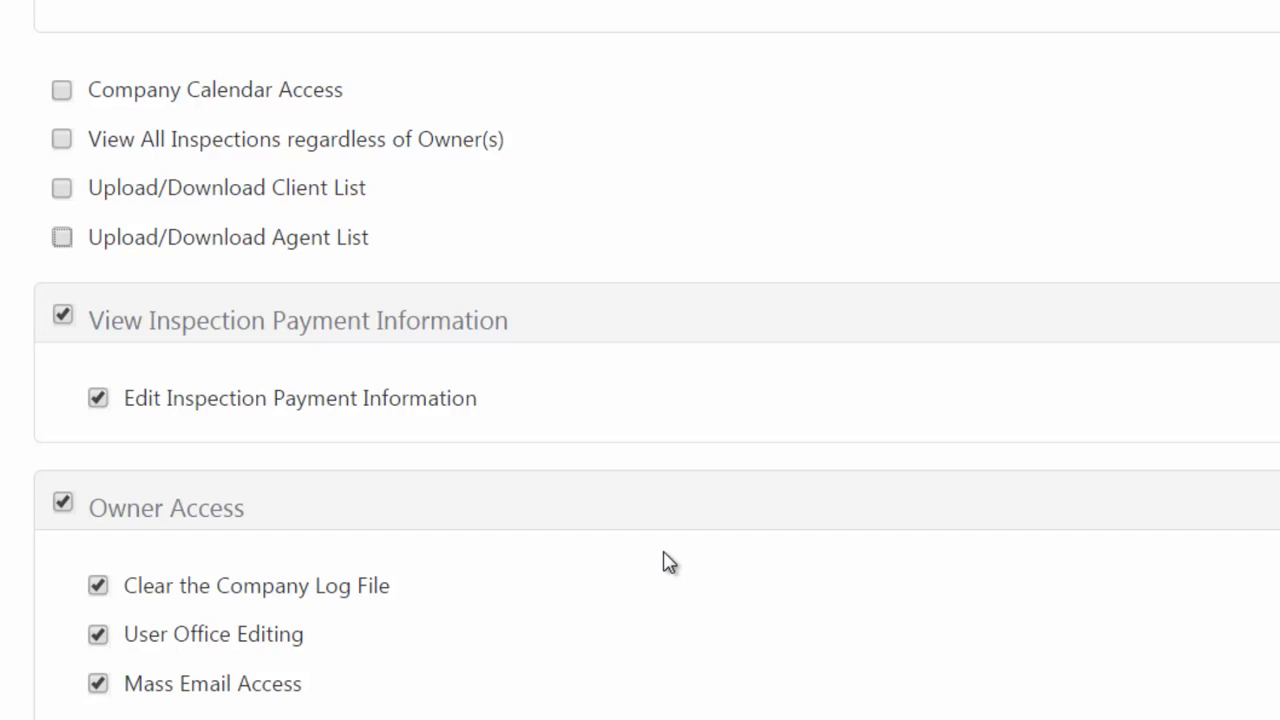
{"action": "mouse_move", "coordinate": [100, 587]}
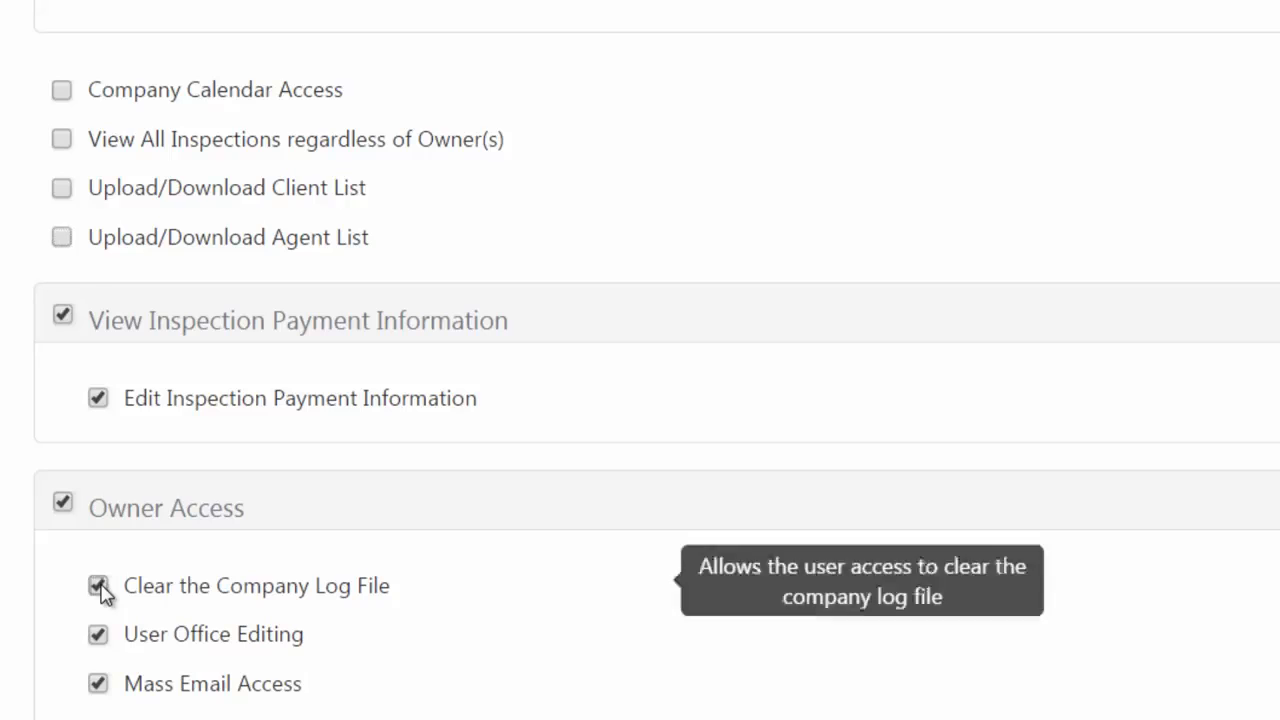
{"action": "left_click", "coordinate": [99, 587]}
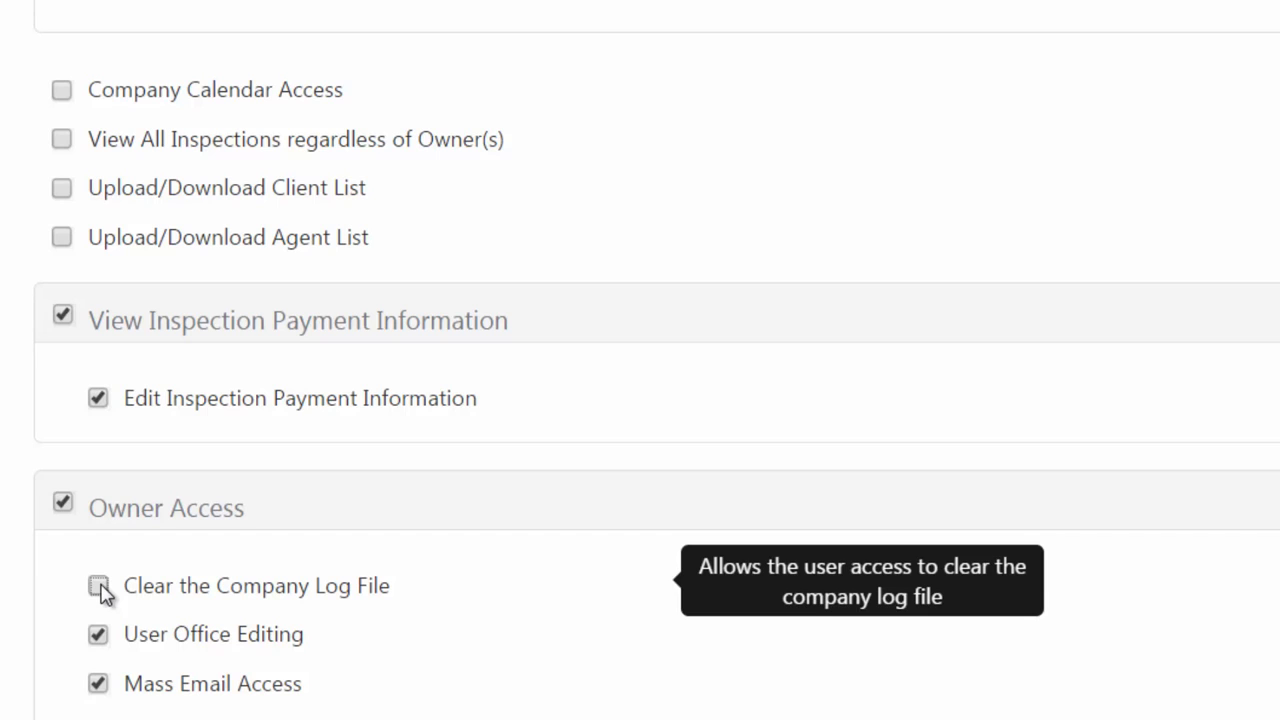
{"action": "mouse_move", "coordinate": [215, 655]}
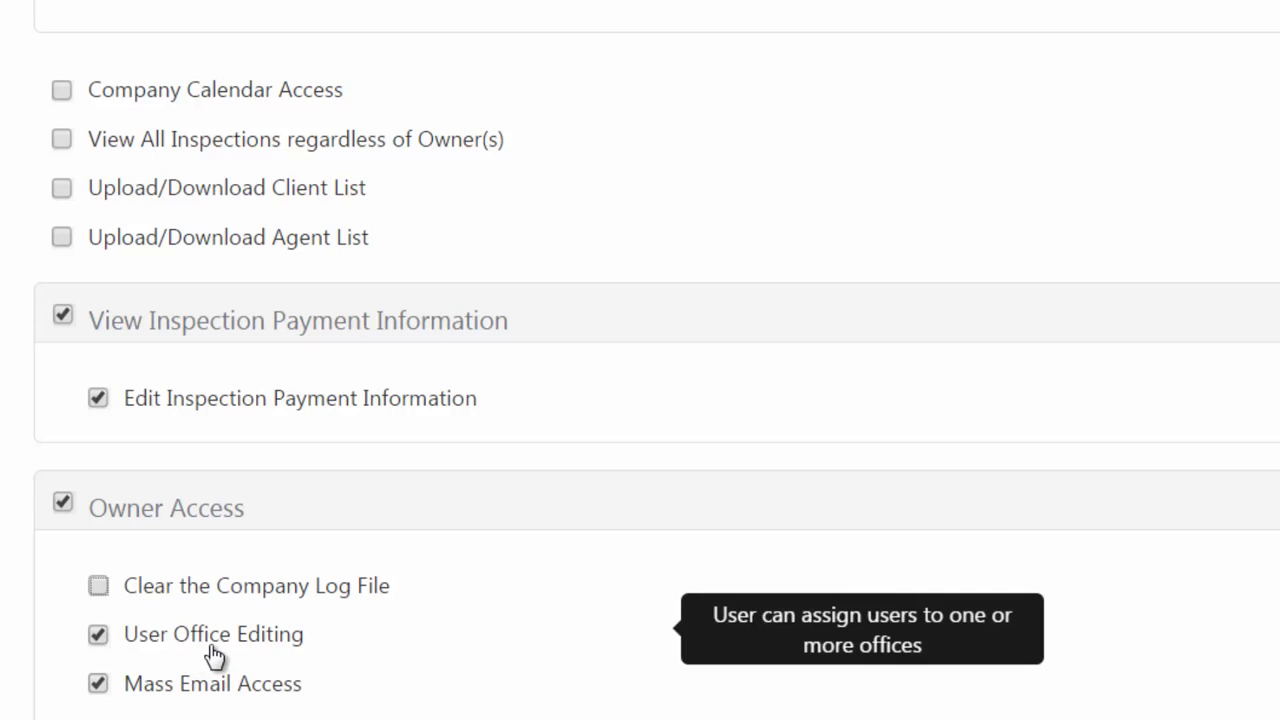
{"action": "left_click", "coordinate": [98, 634]}
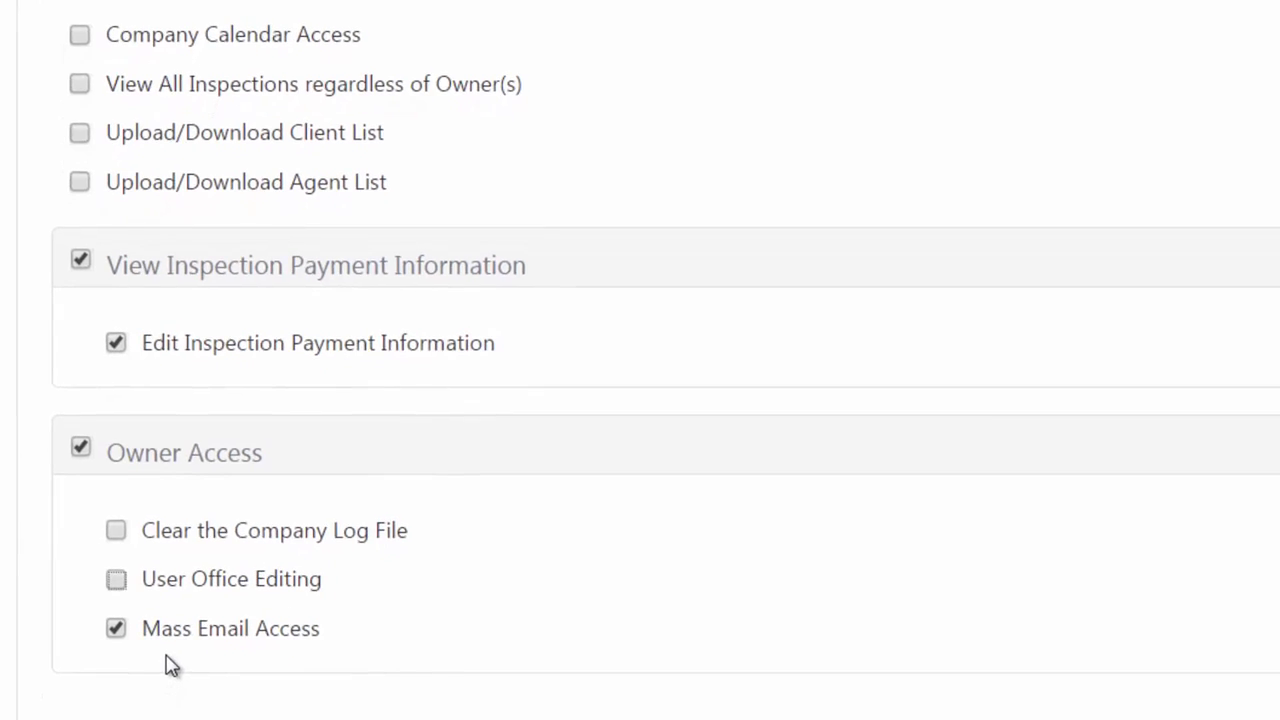
{"action": "mouse_move", "coordinate": [277, 699]}
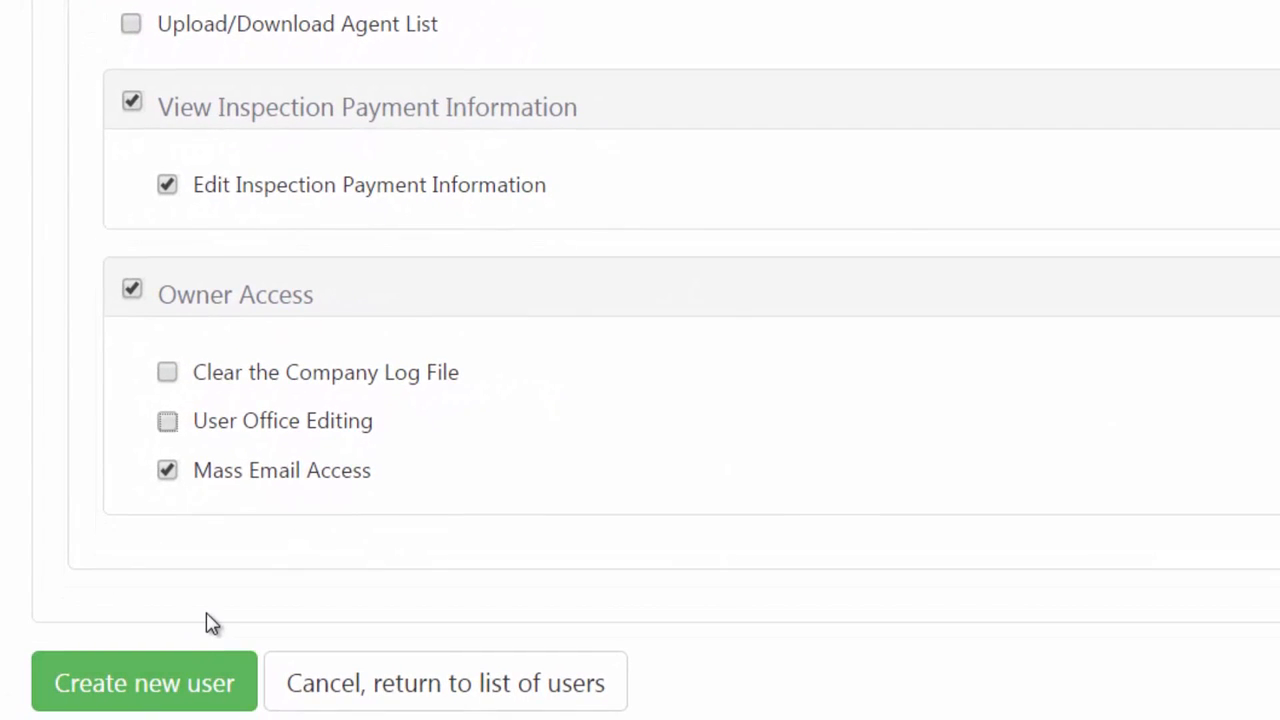
Save the new user, then locate it at the bottom of the user list and show its Actions menu.
{"action": "left_click", "coordinate": [166, 691]}
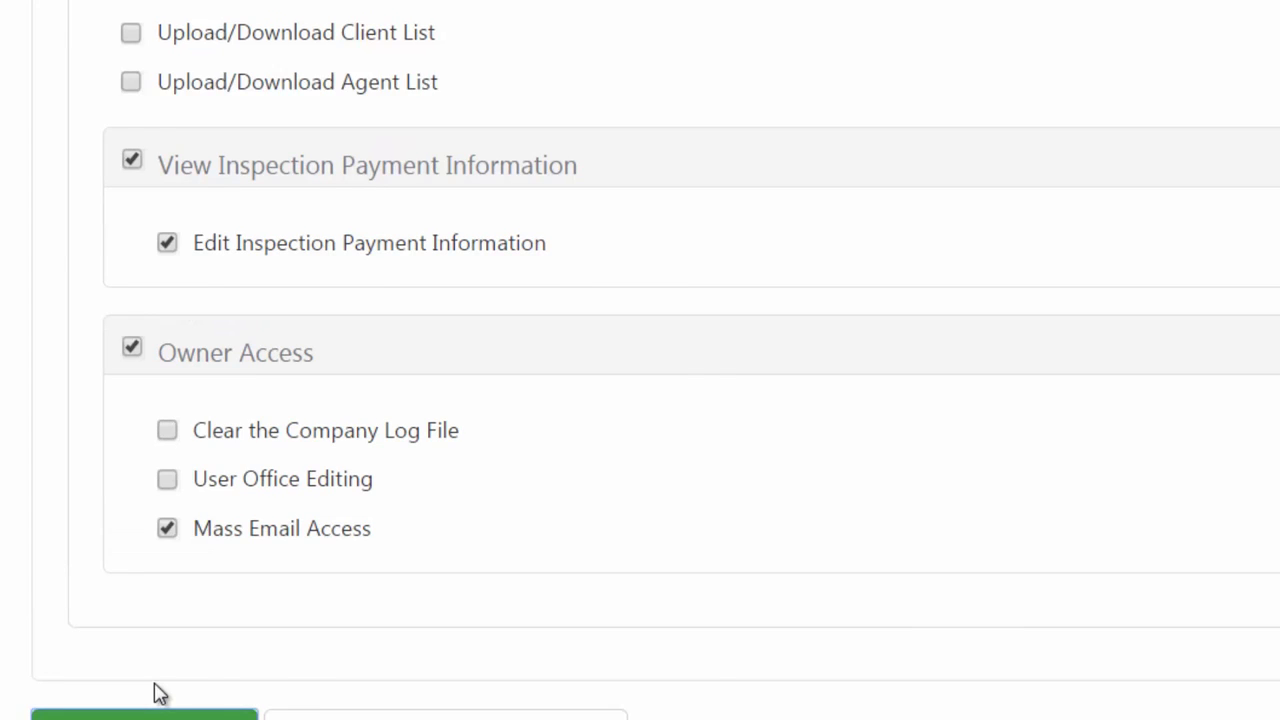
{"action": "scroll", "coordinate": [1135, 315], "scroll_direction": "down", "scroll_amount": 1}
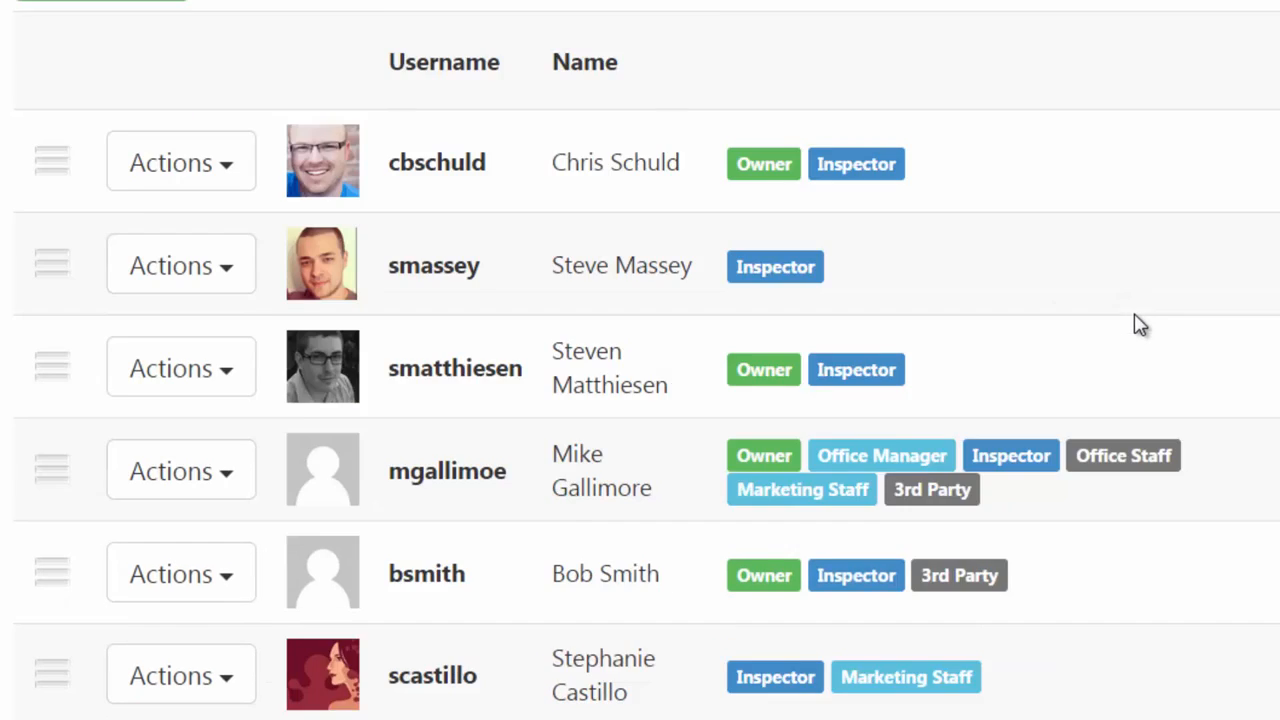
{"action": "scroll", "coordinate": [1135, 316], "scroll_direction": "down", "scroll_amount": 7}
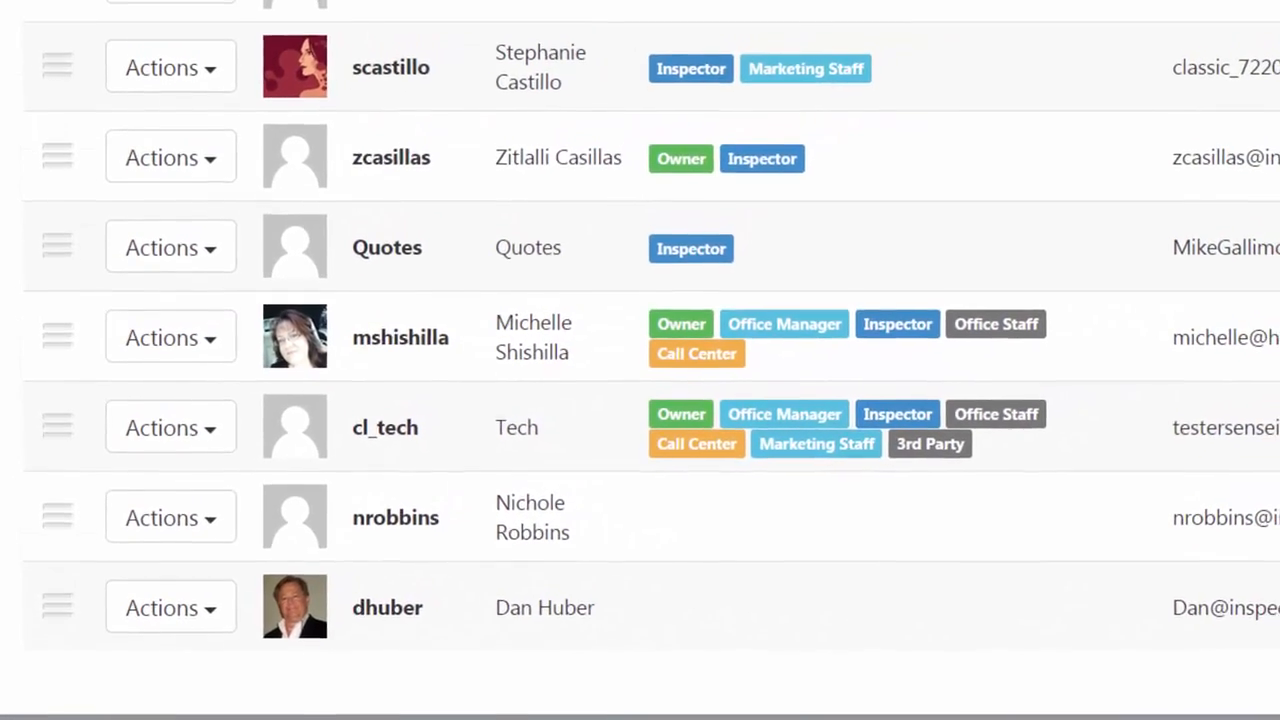
{"action": "left_click", "coordinate": [212, 610]}
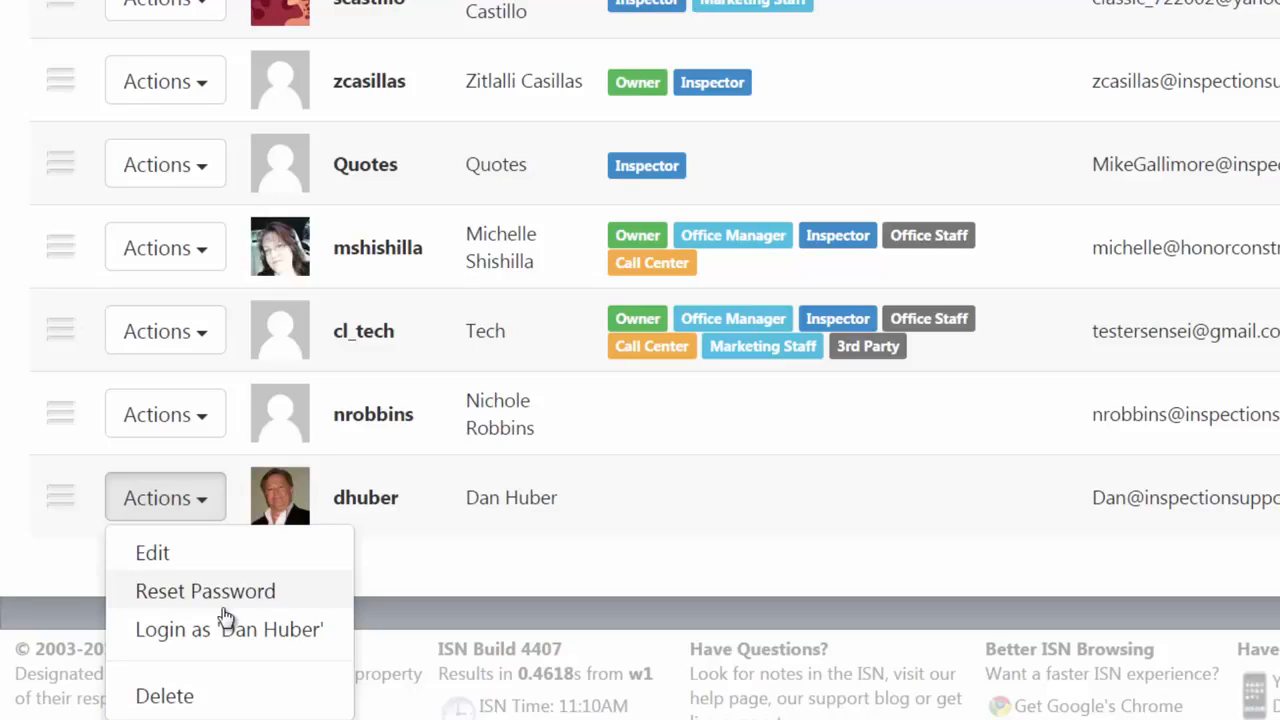
Close the new user's Actions menu and choose Edit for the user listed just above it.
{"action": "left_click", "coordinate": [428, 577]}
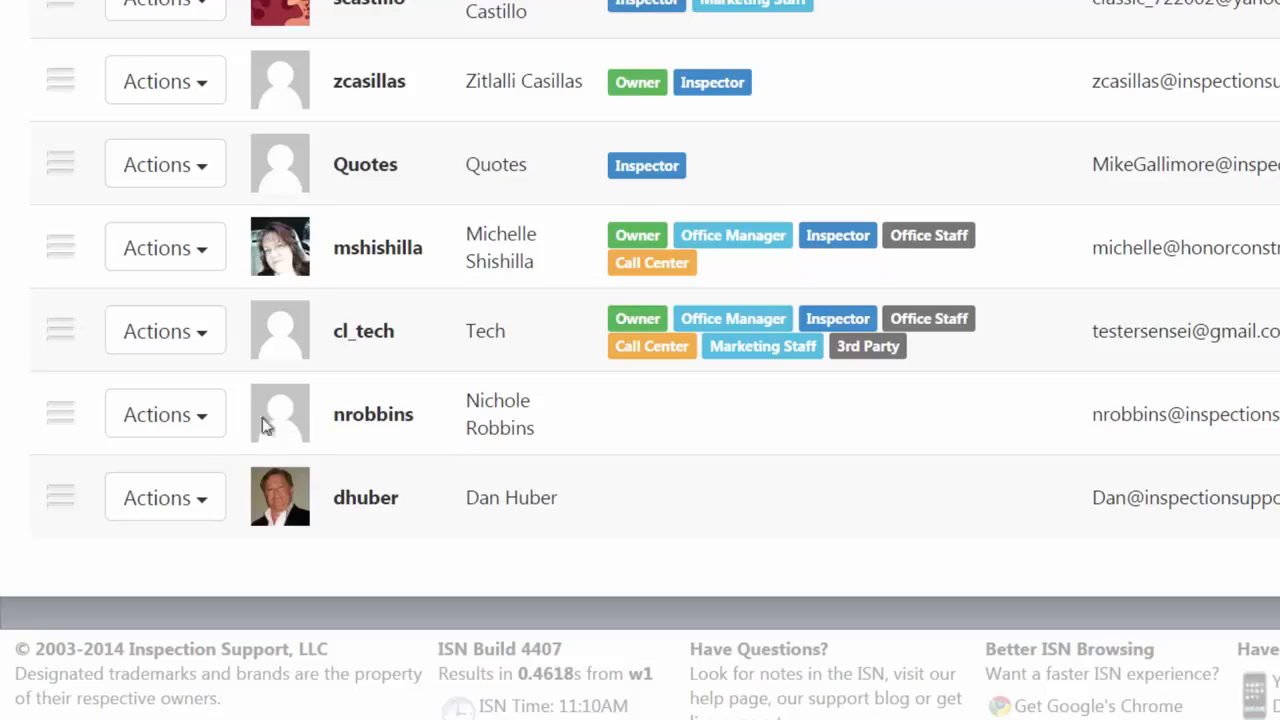
{"action": "left_click", "coordinate": [209, 425]}
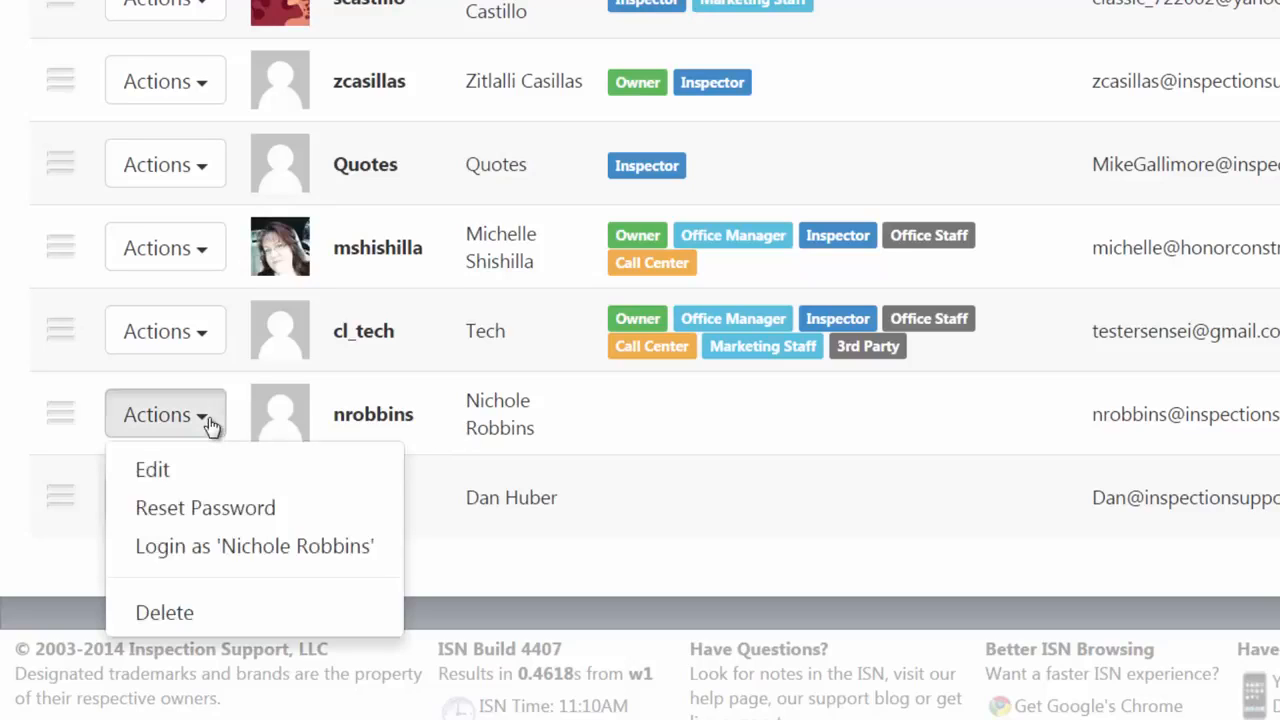
{"action": "left_click", "coordinate": [188, 474]}
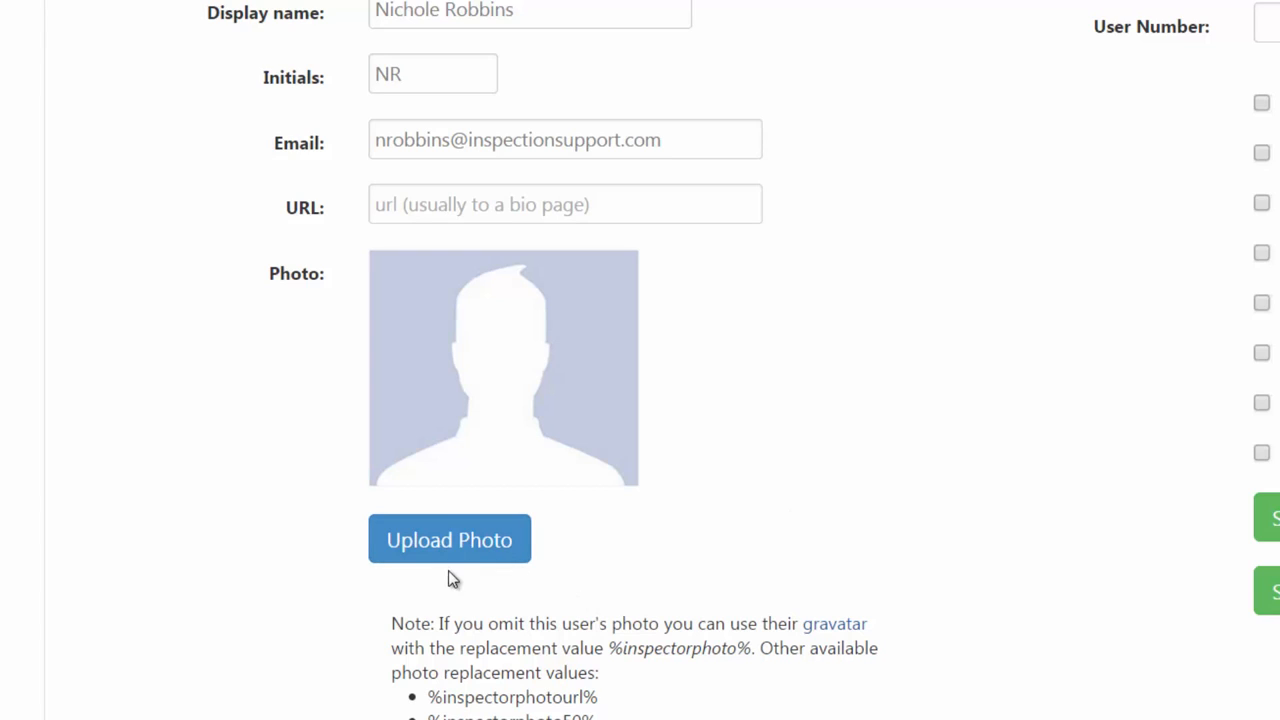
{"action": "left_click", "coordinate": [441, 540]}
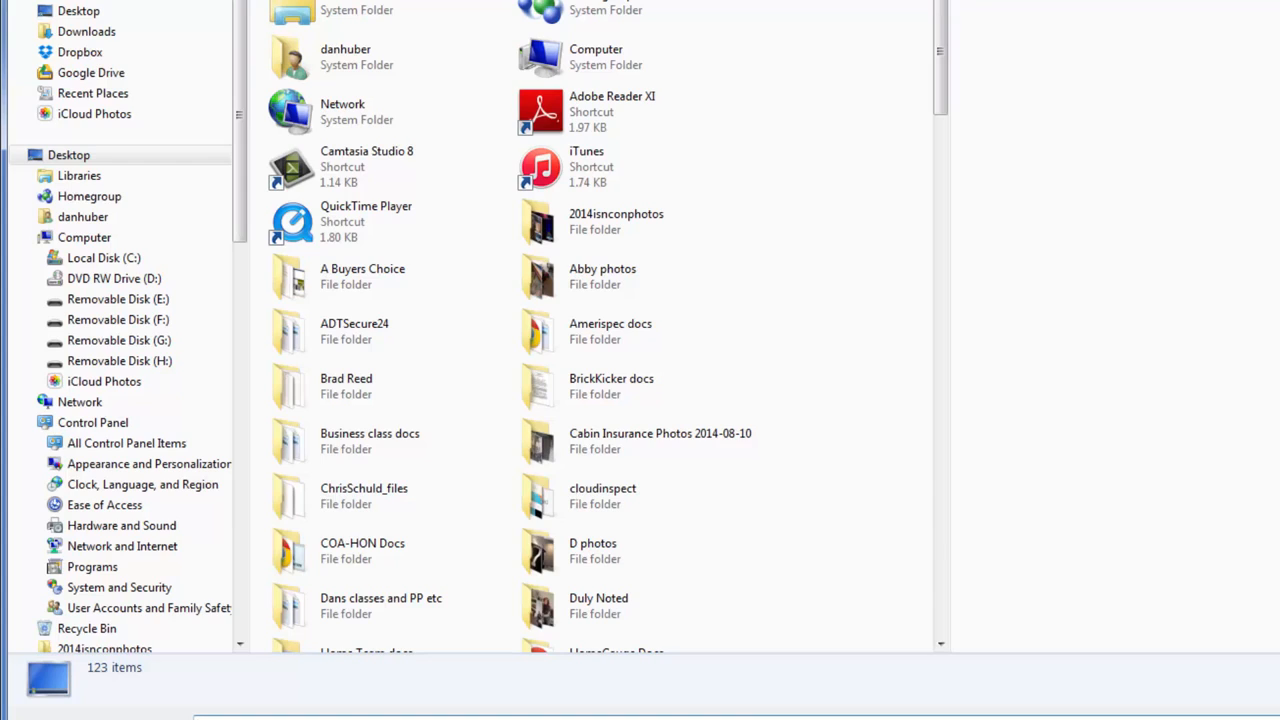
{"action": "key", "text": "Escape"}
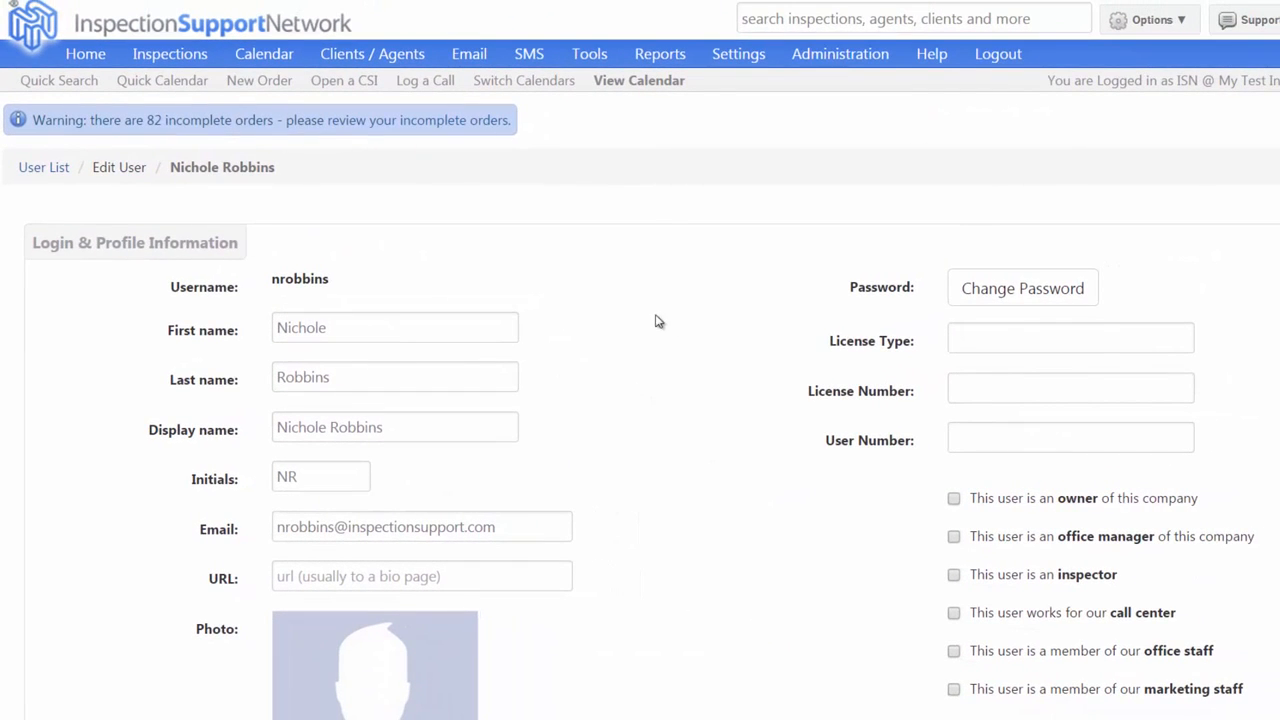
Go back to the User Administration list via the Administration menu.
{"action": "left_click", "coordinate": [849, 58]}
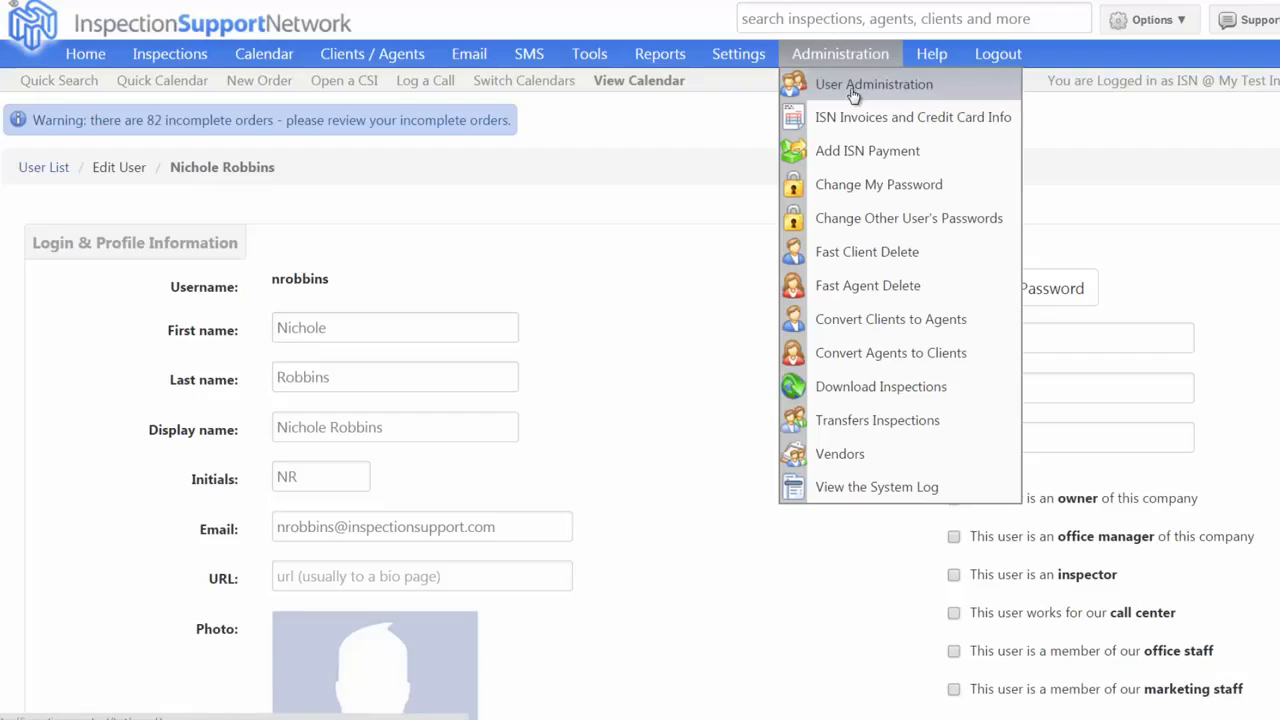
{"action": "left_click", "coordinate": [853, 88]}
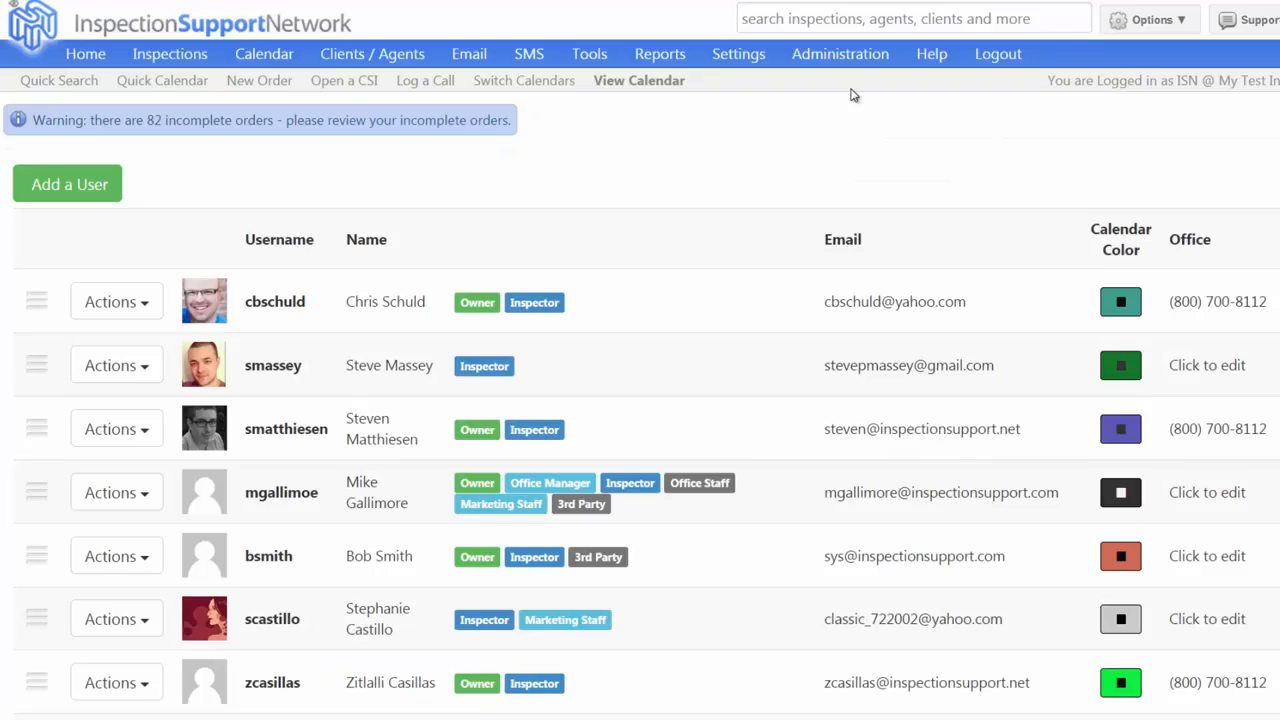